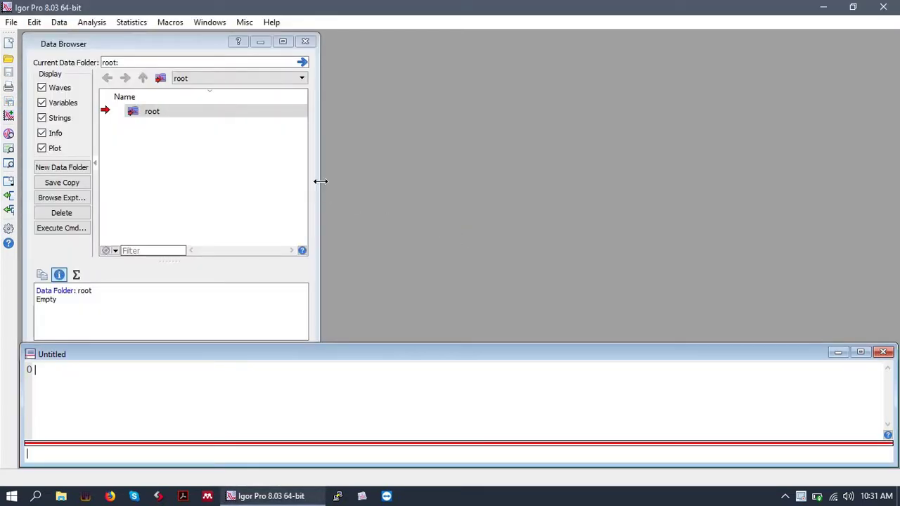
- Resize the Data Browser smaller, then shrink the Untitled command window from its top-left corner
left_click_drag(320, 182, 271, 197)
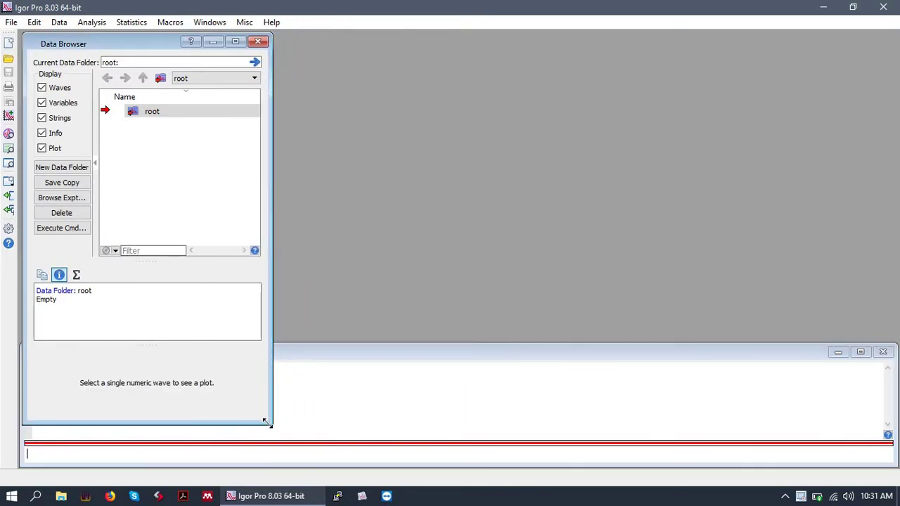
left_click_drag(266, 427, 250, 372)
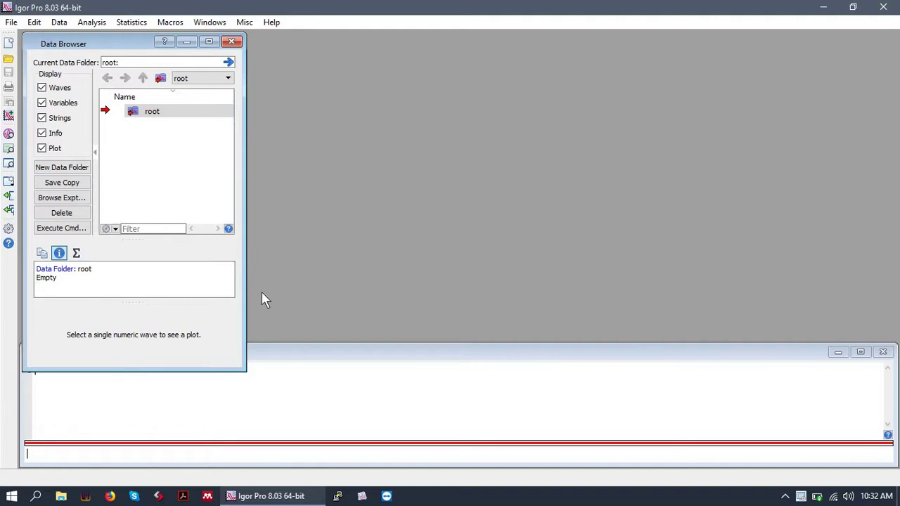
left_click(503, 355)
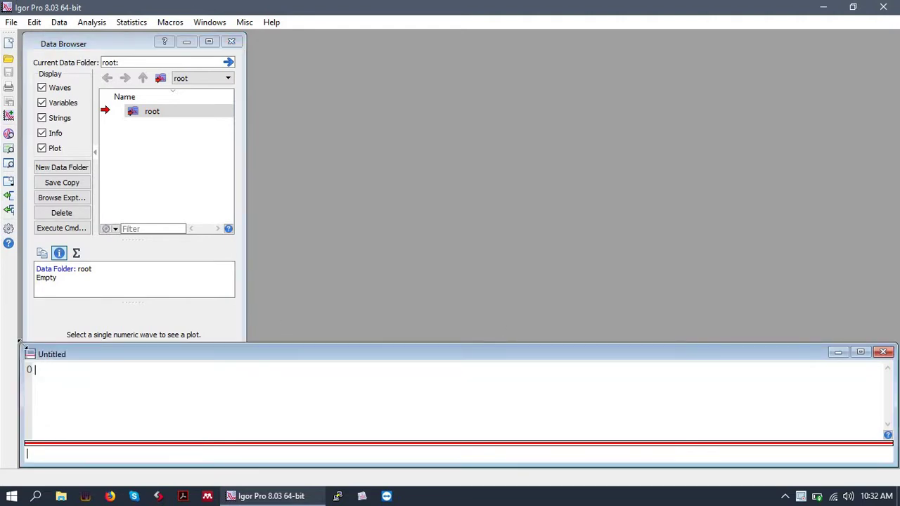
left_click_drag(19, 346, 401, 327)
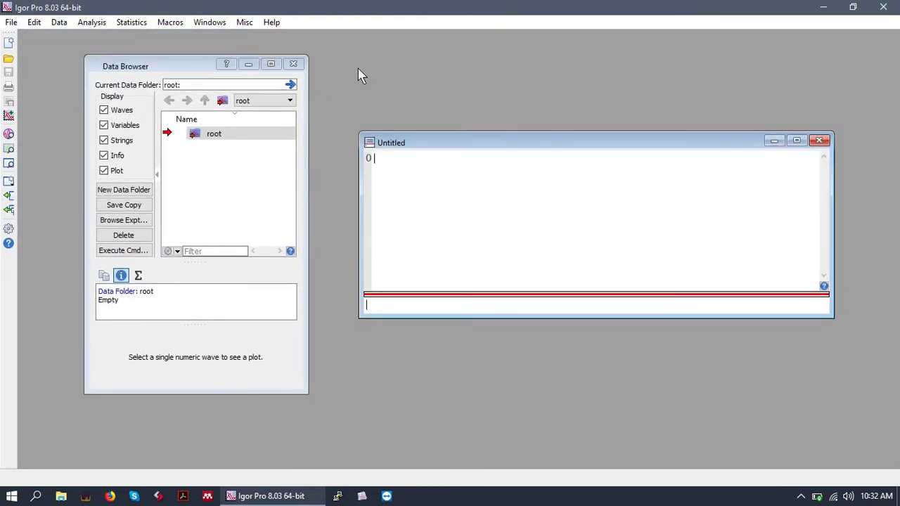
- Hide the command window, reopen the Data Browser at the upper left, and restore the command window
key("ctrl+w")
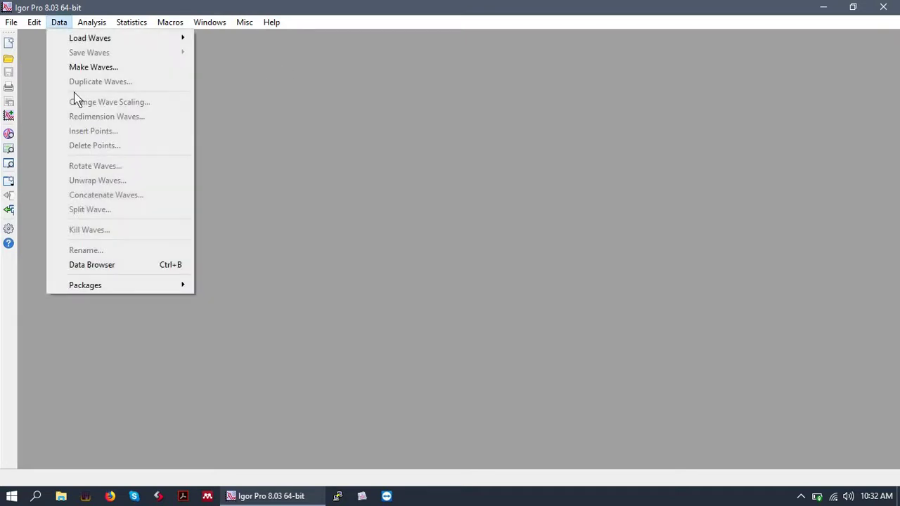
left_click(97, 260)
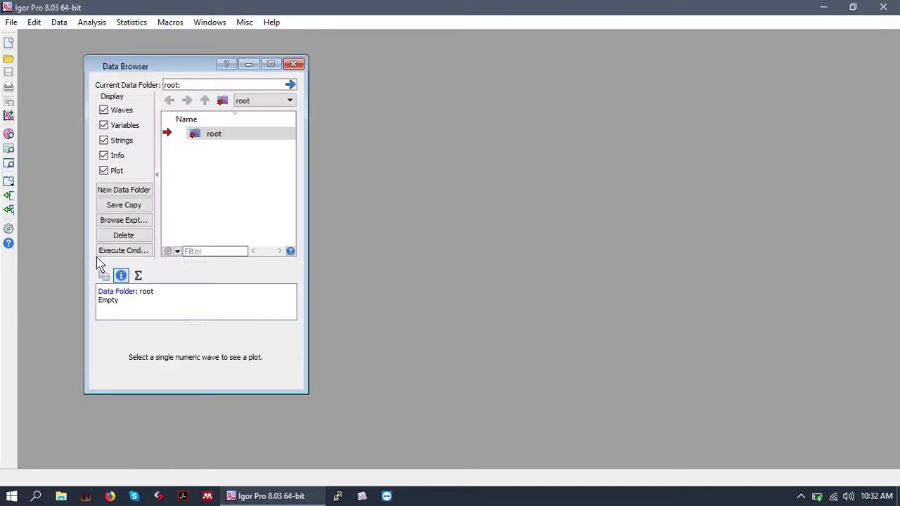
left_click_drag(162, 68, 104, 45)
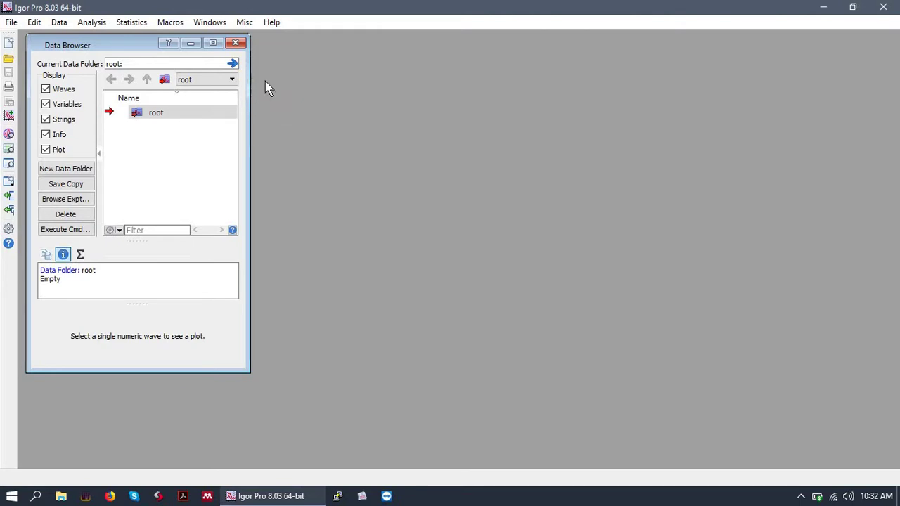
left_click(209, 24)
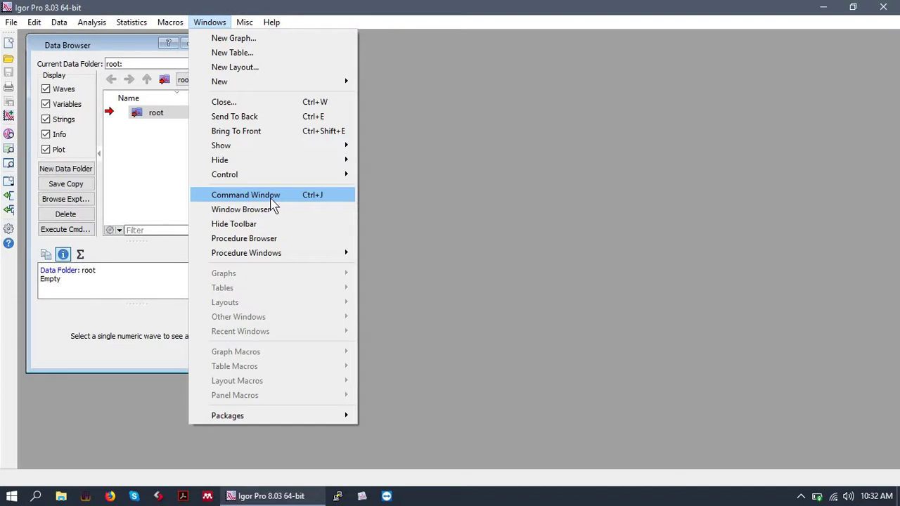
left_click(271, 199)
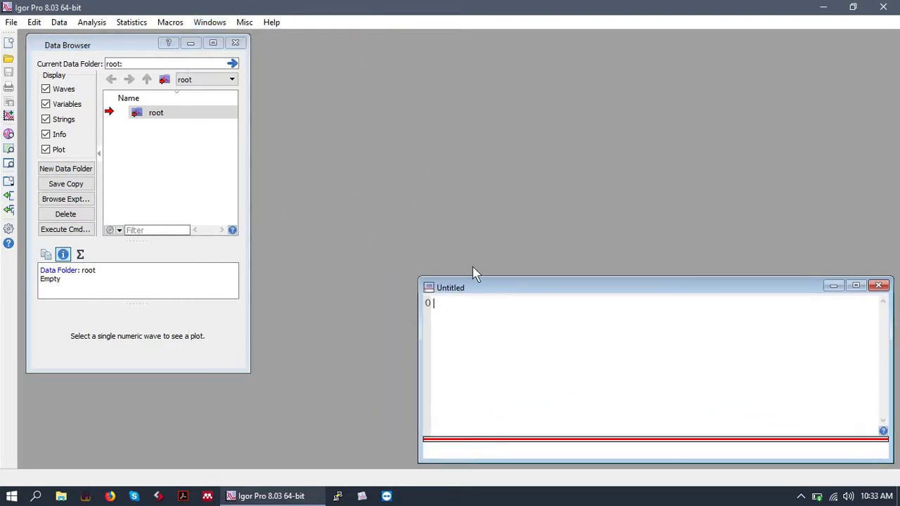
- Create a Formatted Text notebook, Notebook0, and shrink its window
left_click(213, 26)
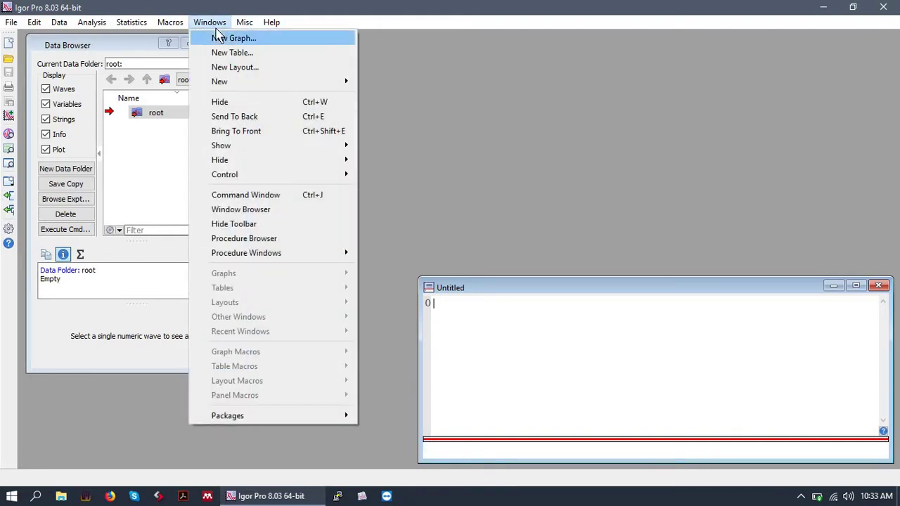
mouse_move(224, 87)
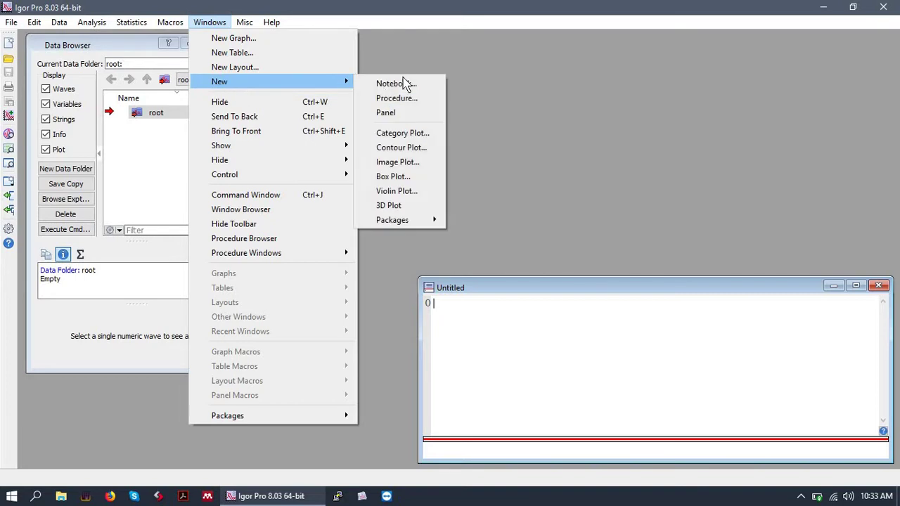
left_click(405, 86)
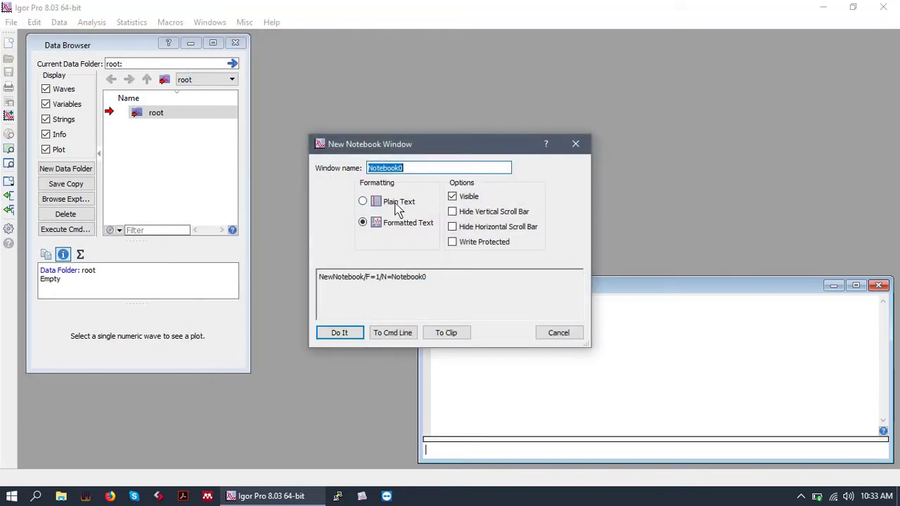
left_click(398, 203)
left_click(414, 226)
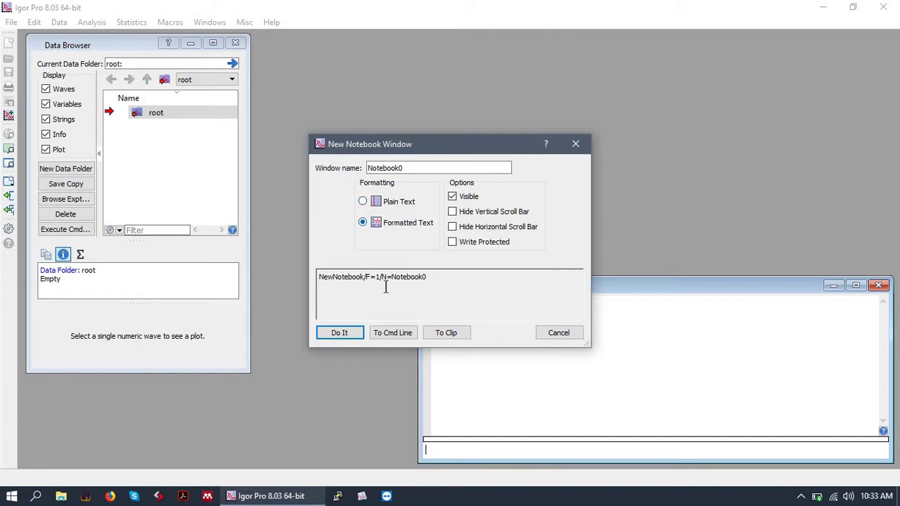
key("Return")
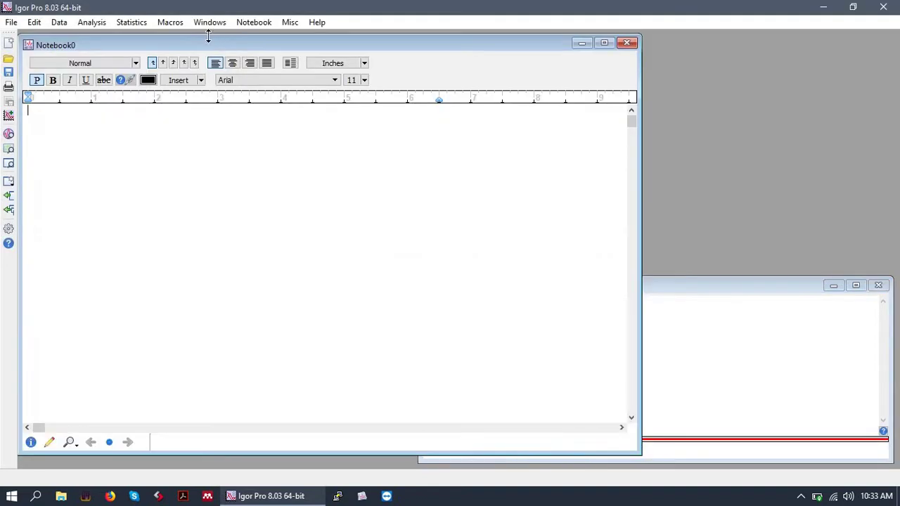
left_click_drag(21, 34, 311, 47)
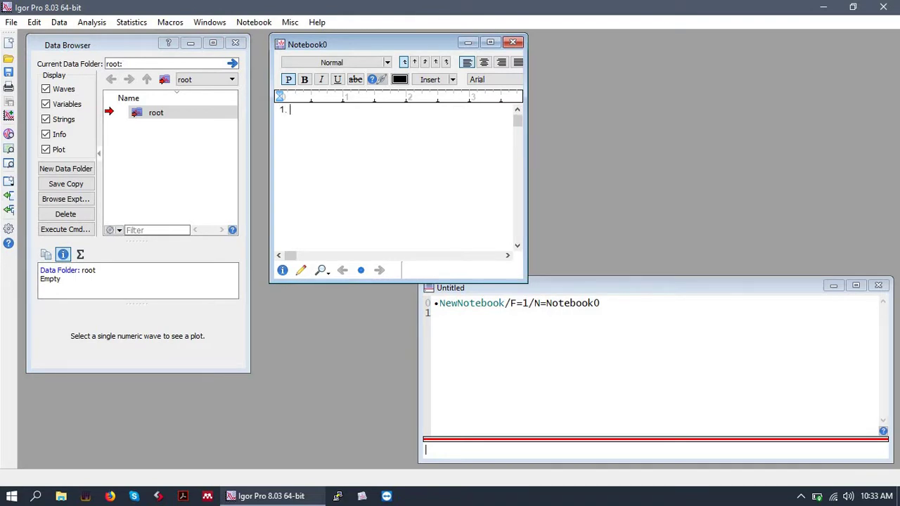
- Type the outline Command line, Making waves, Making figures, insert italic '/ editing', and add 'Function'
type("1. Command line 2. Making waves 3. ")
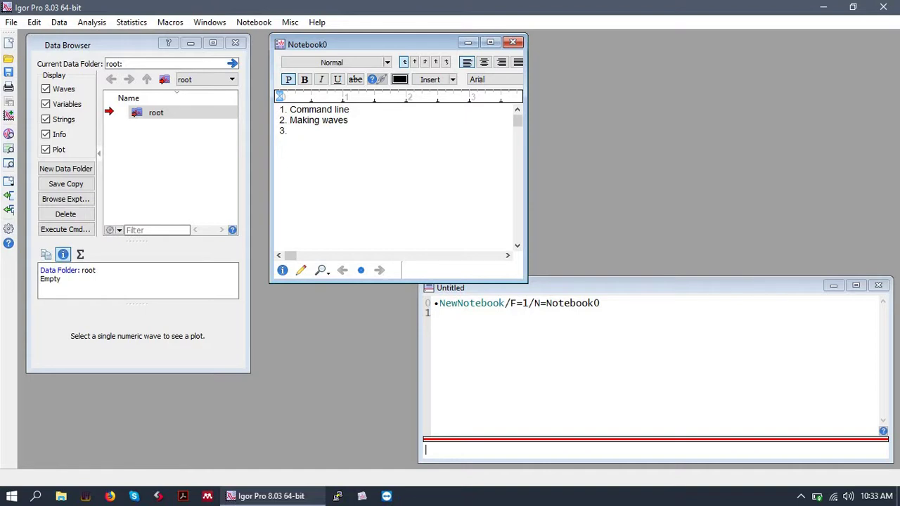
type("Making figures")
left_click(322, 121)
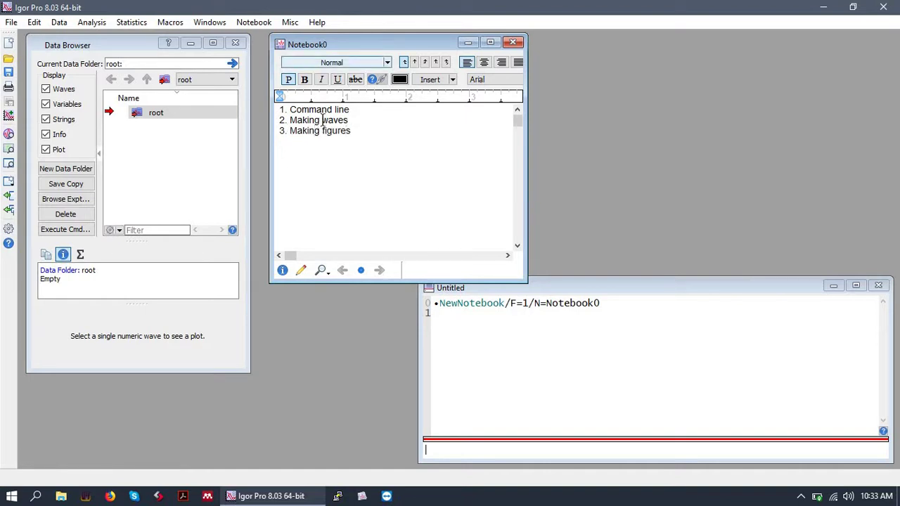
left_click(321, 80)
type("/ editing")
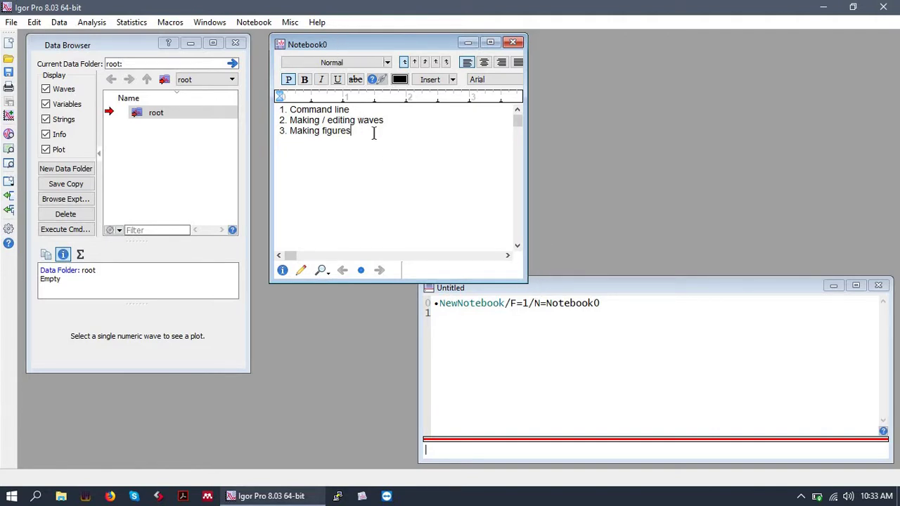
key("Return")
type("Function")
- From the command window, print "Hello World" and inspect its history line
key("ctrl+j")
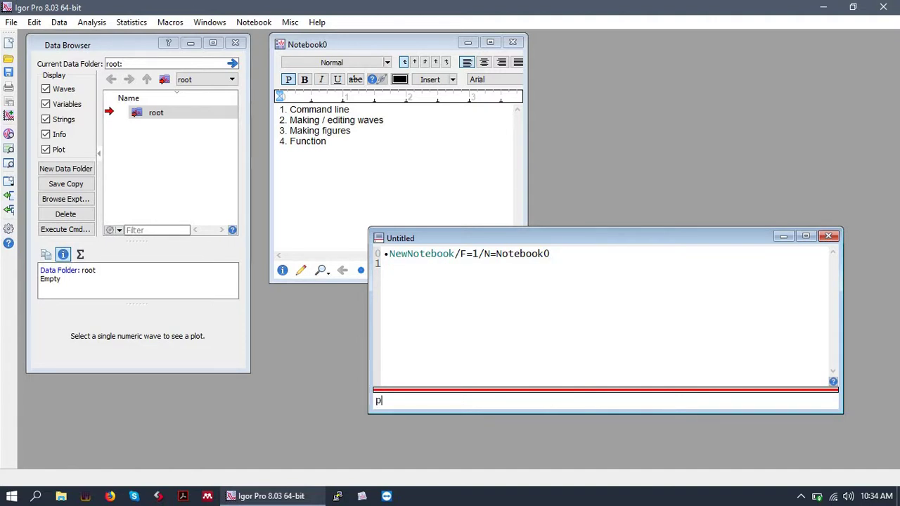
type("int(\"Hello")
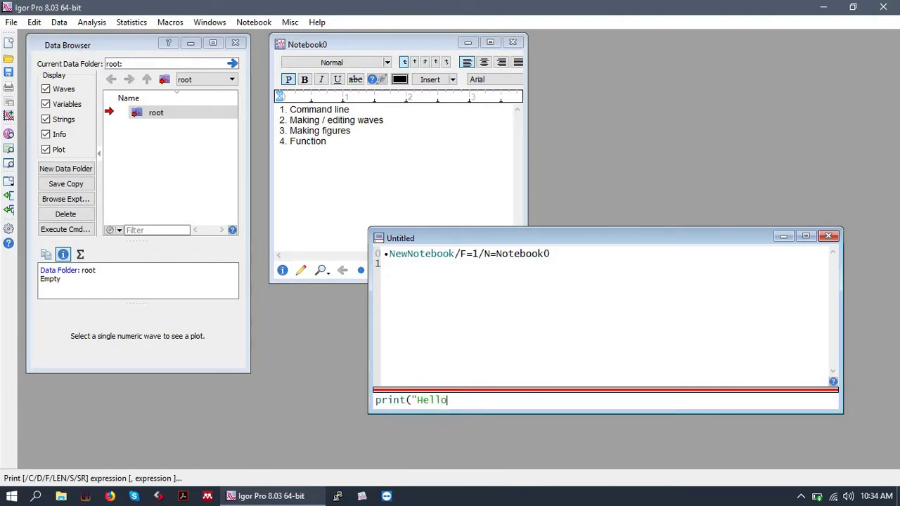
type(" World")
key("Return")
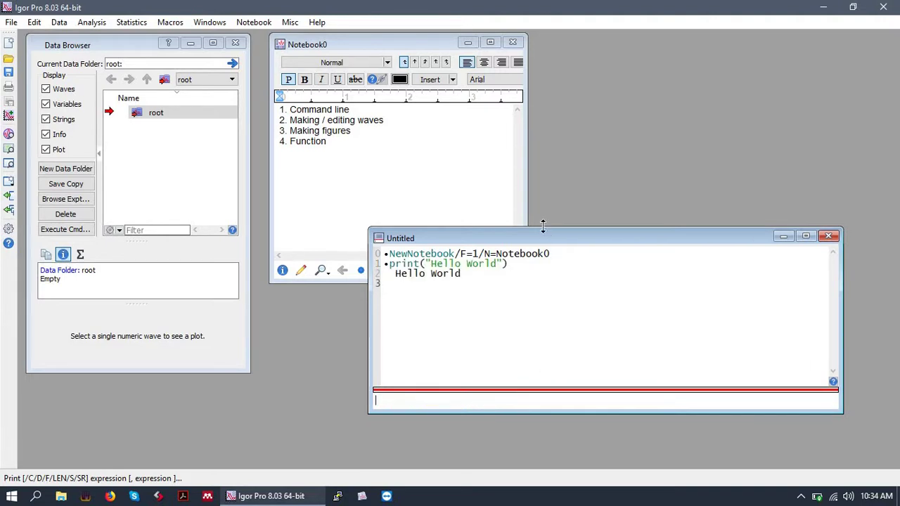
left_click_drag(388, 263, 509, 263)
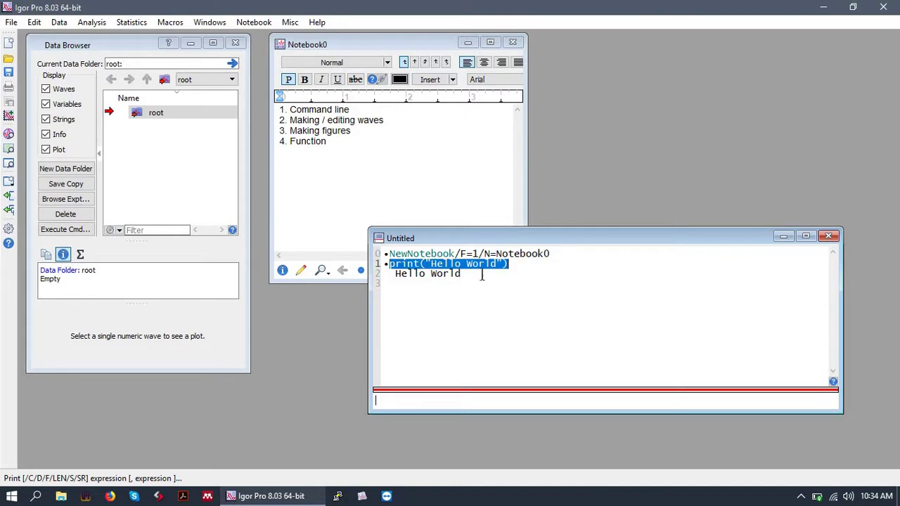
left_click(384, 283)
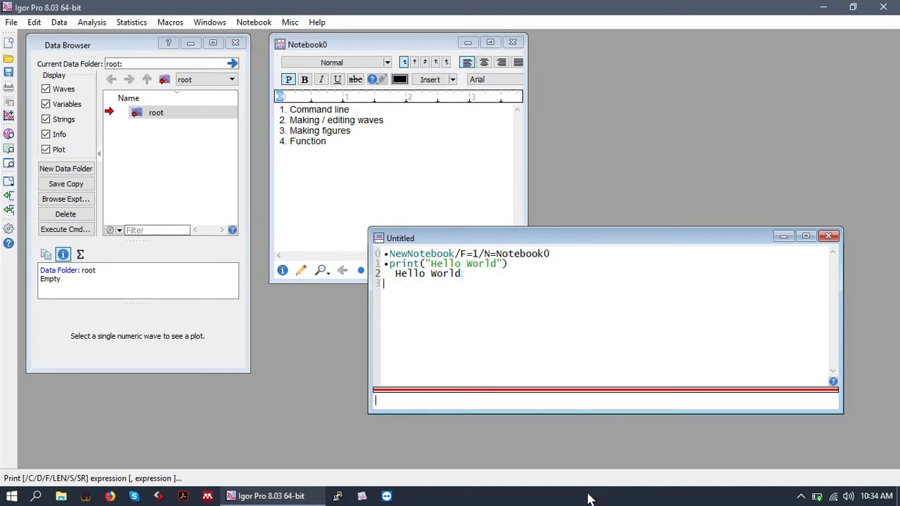
- Print sqrt(5), then print/D(sqrt(5)) to get 2.23606797749979
type("print(sqrt")
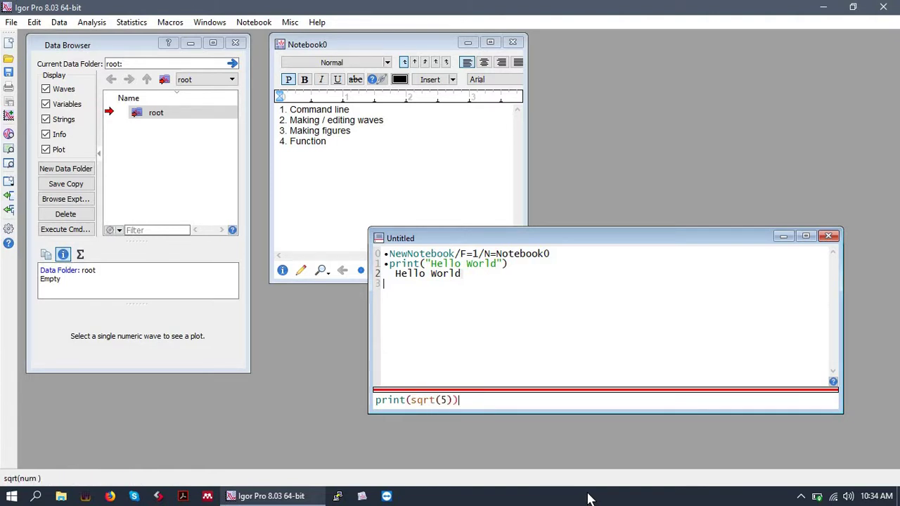
type("(5))")
key("Return")
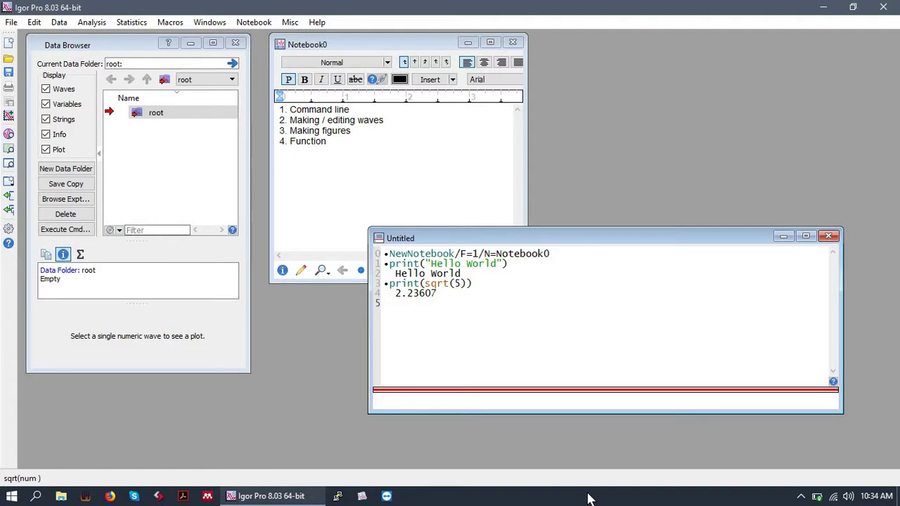
type("print")
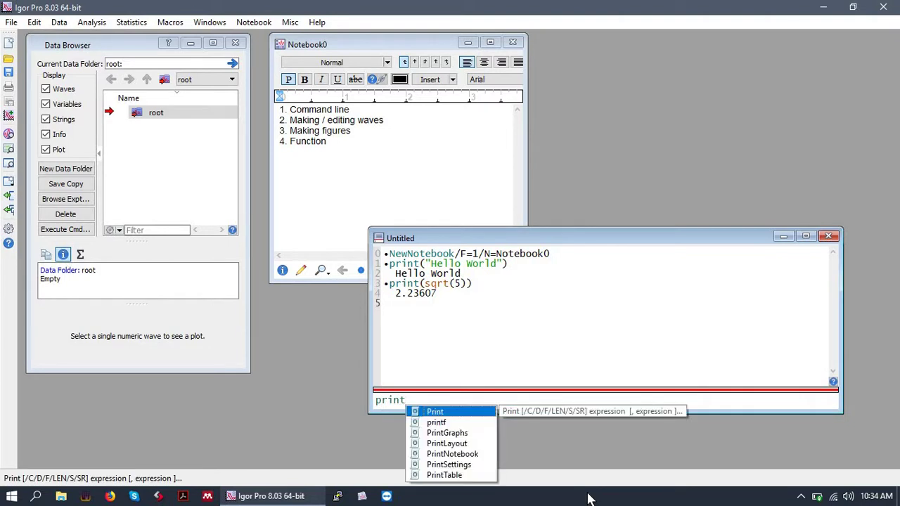
type("/D")
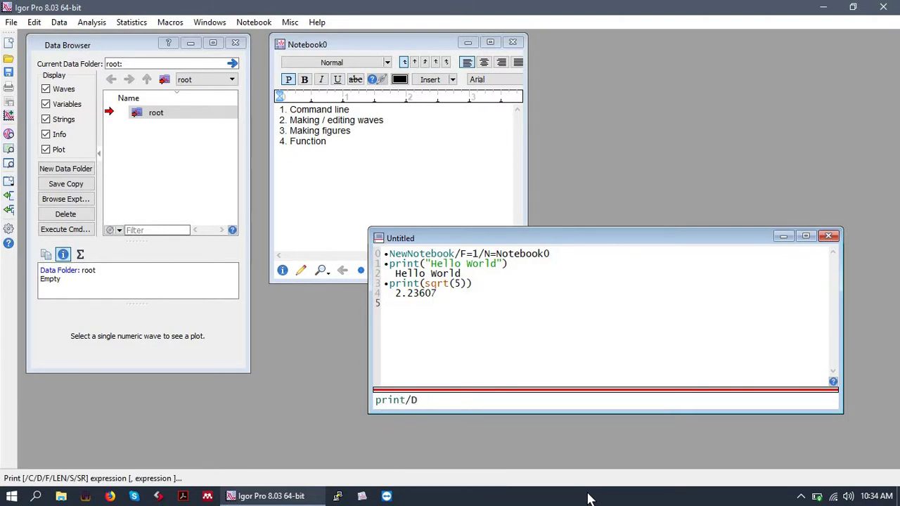
type("(sqrt")
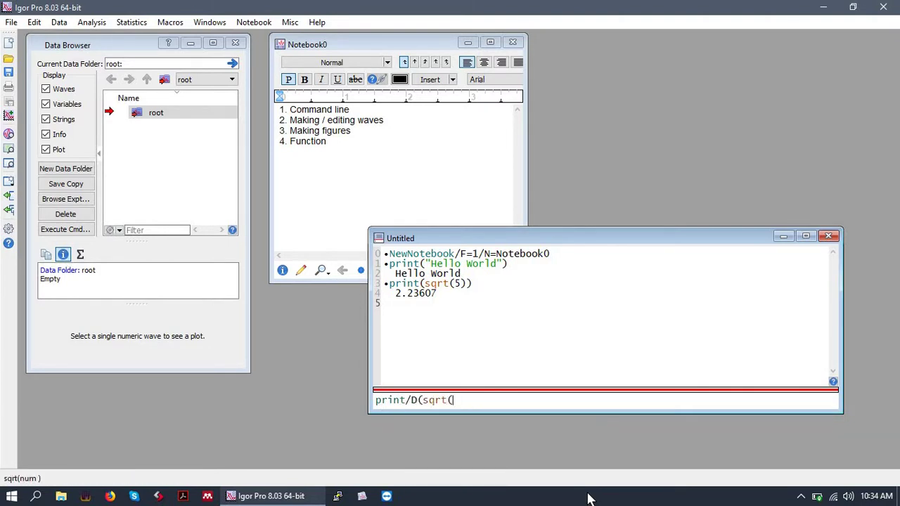
type("(5))")
key("Return")
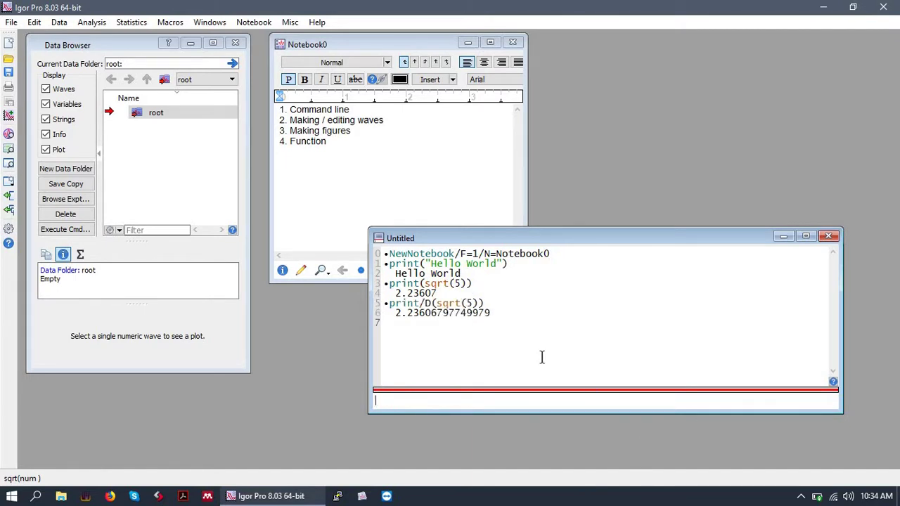
left_click(478, 314)
left_click(541, 384)
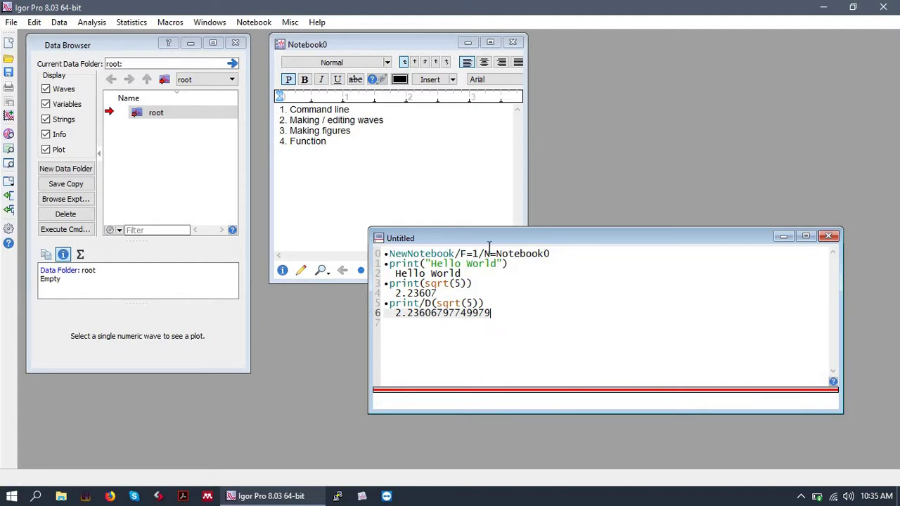
- Move the command window down and right, then bring Notebook0 to the front
left_click_drag(490, 240, 498, 256)
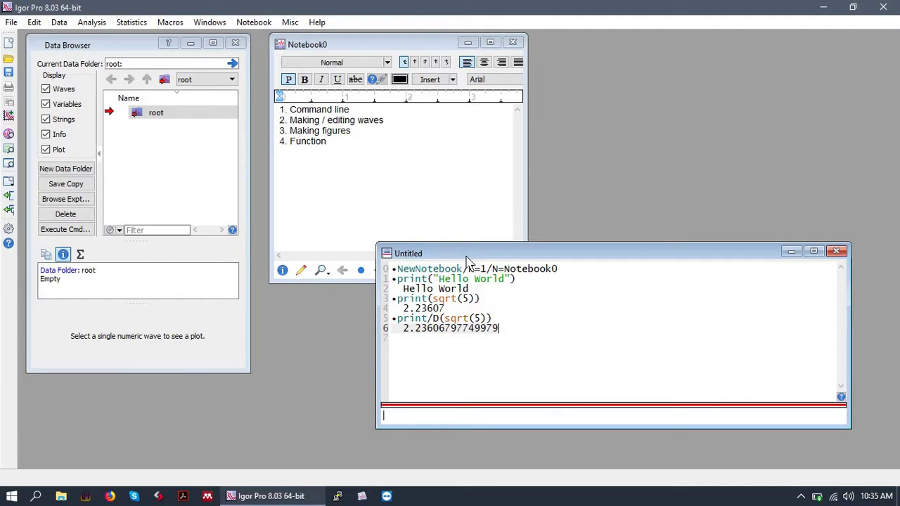
left_click_drag(436, 253, 475, 282)
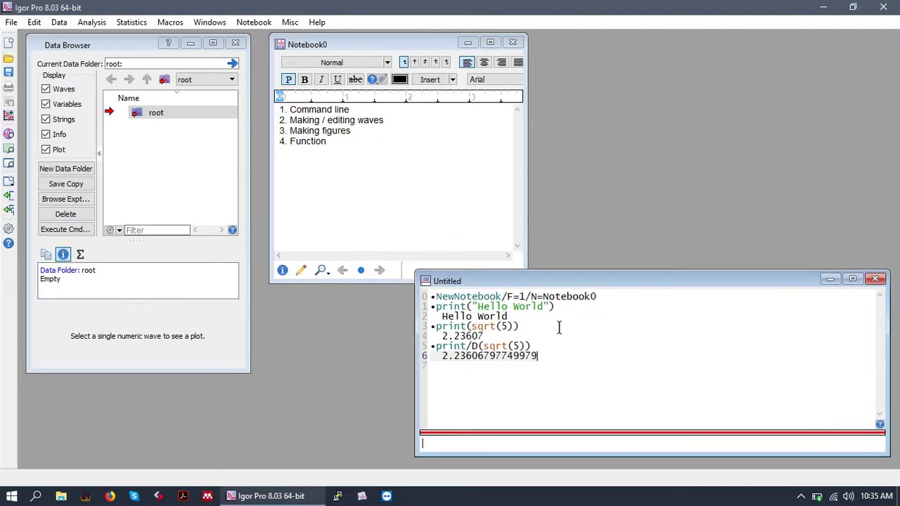
left_click(362, 110)
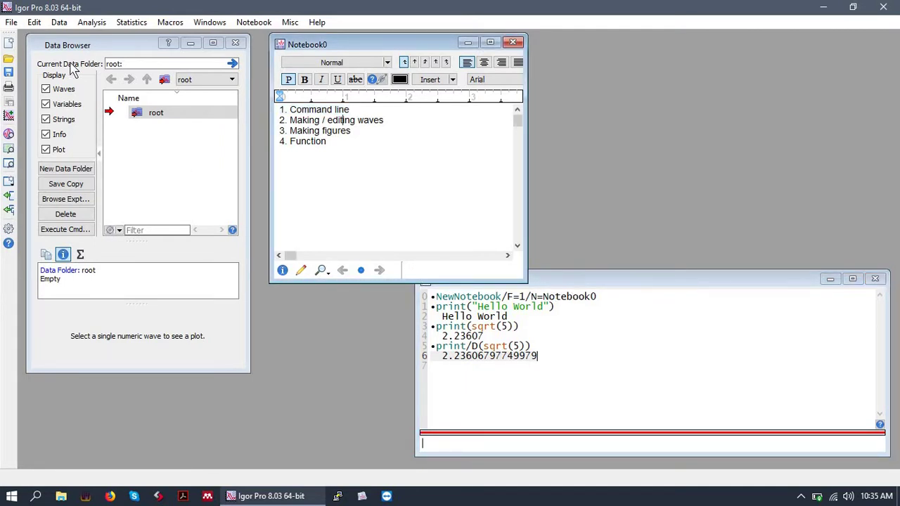
- Start Make Waves and name the waves wSpeed_m_s and wDistance_m
left_click(66, 26)
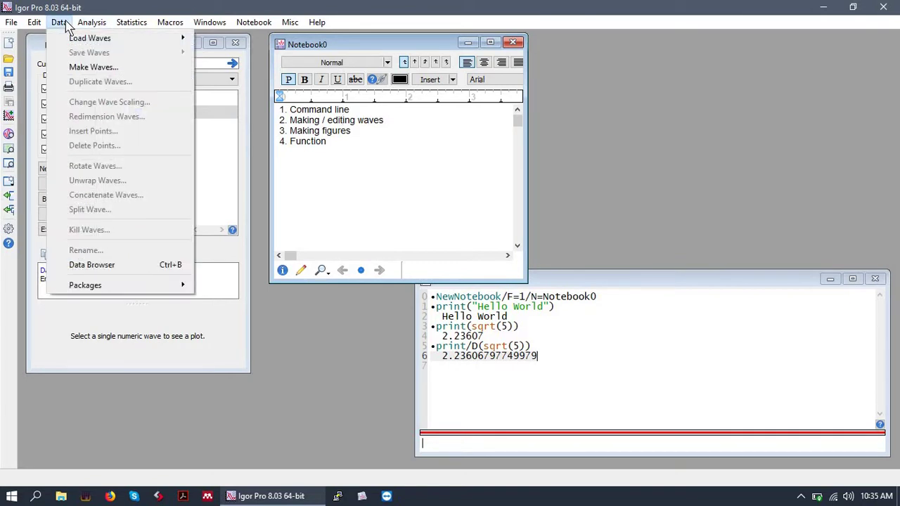
left_click(65, 25)
left_click(61, 27)
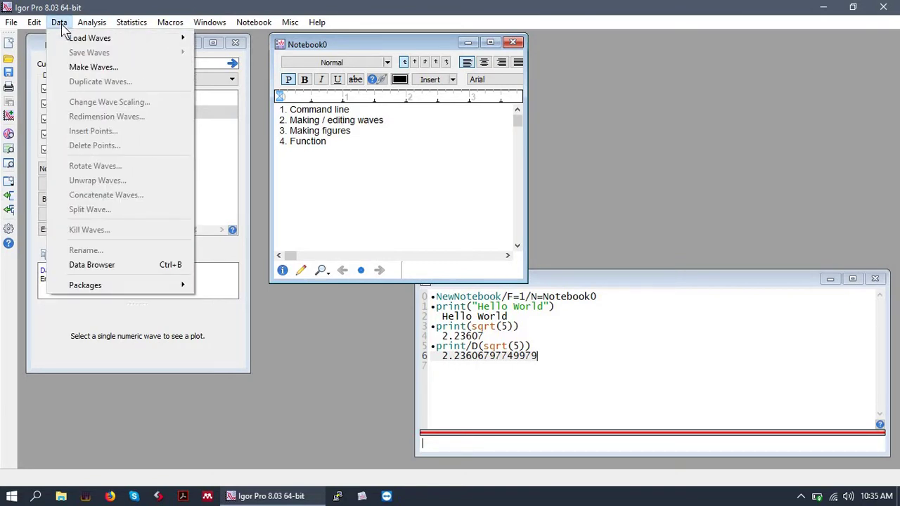
left_click(65, 69)
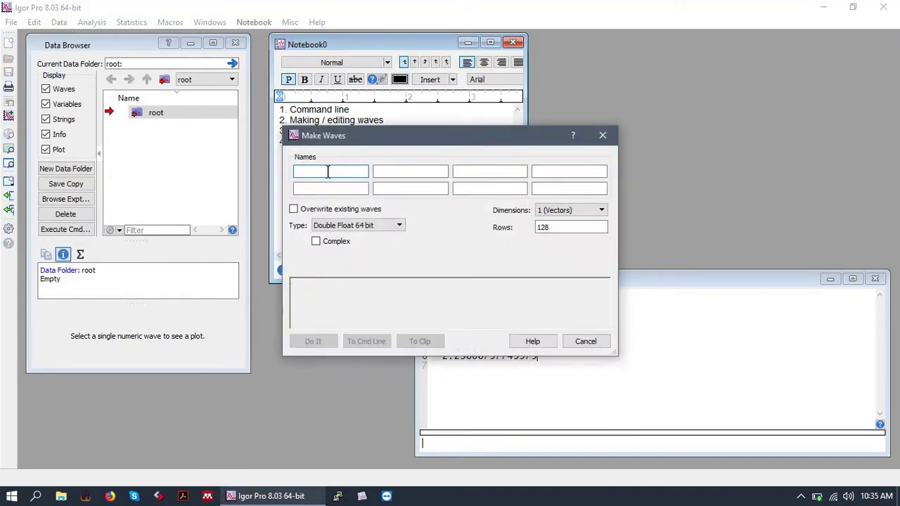
type("wSpe")
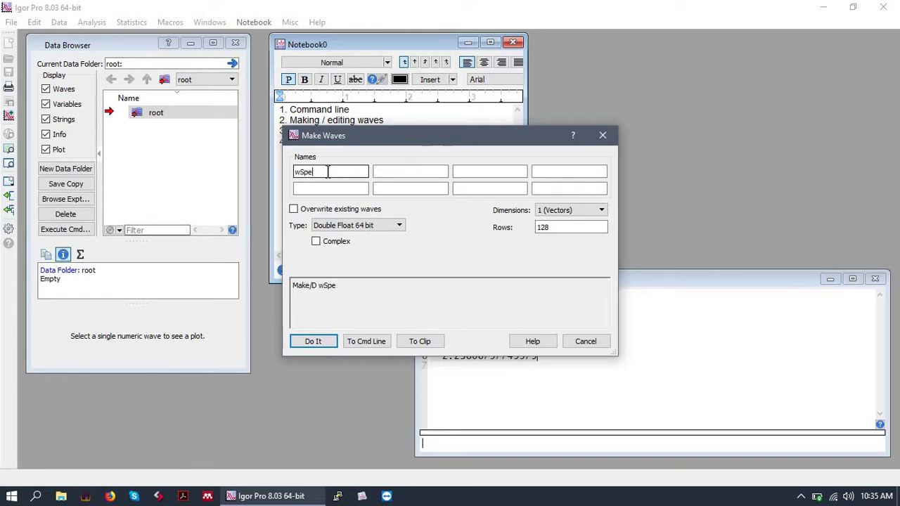
type("ed_m_s")
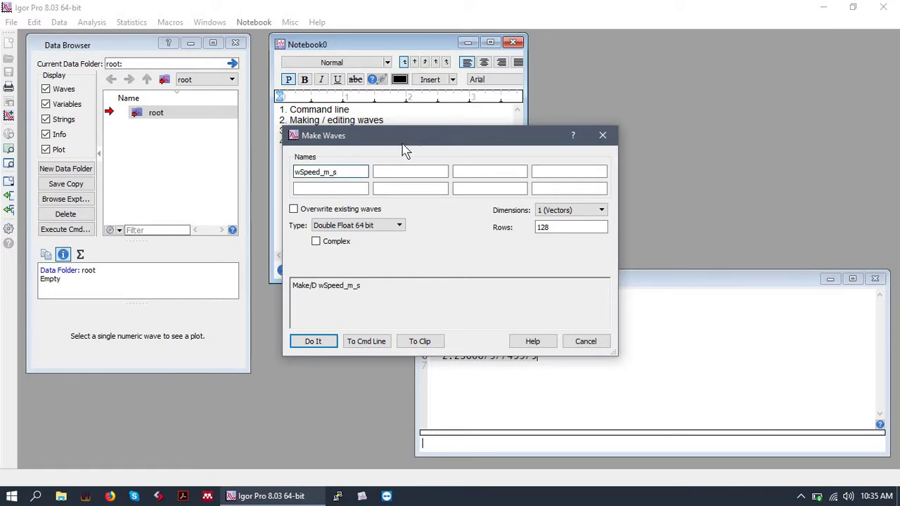
left_click_drag(323, 173, 361, 172)
left_click(335, 173)
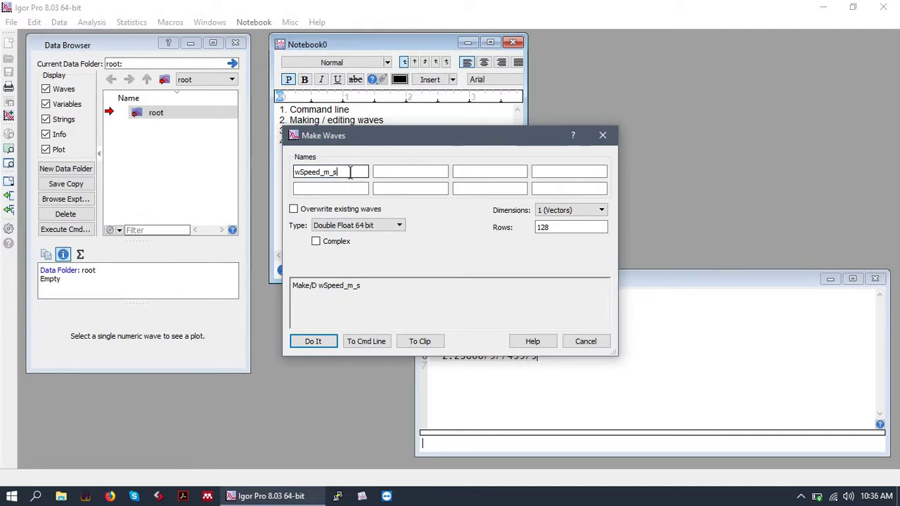
left_click(397, 172)
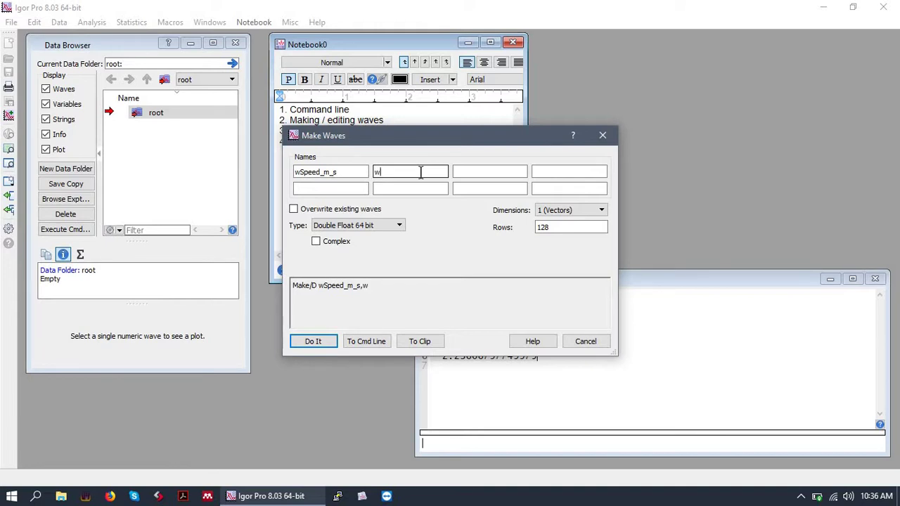
type("ance_m")
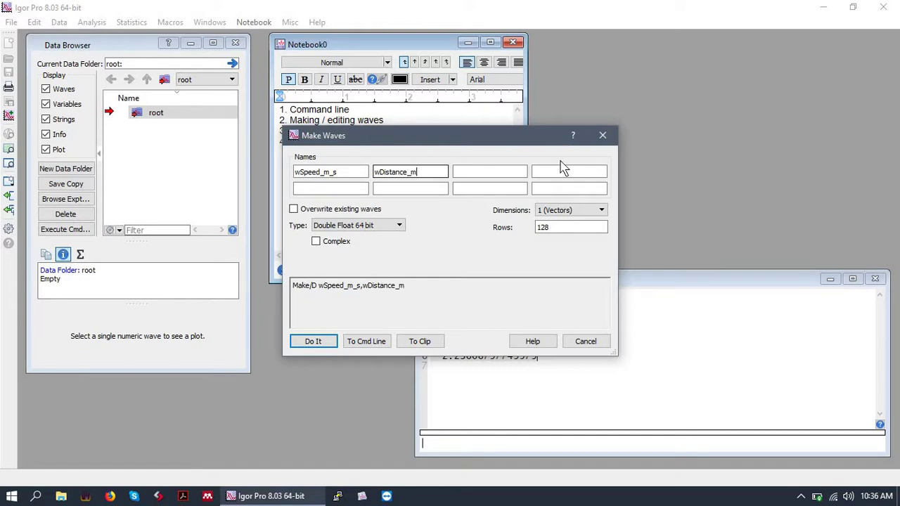
- Keep Dimensions at 1 (Vectors) and select the 128 row count for replacement
left_click(583, 211)
left_click(580, 213)
left_click(579, 212)
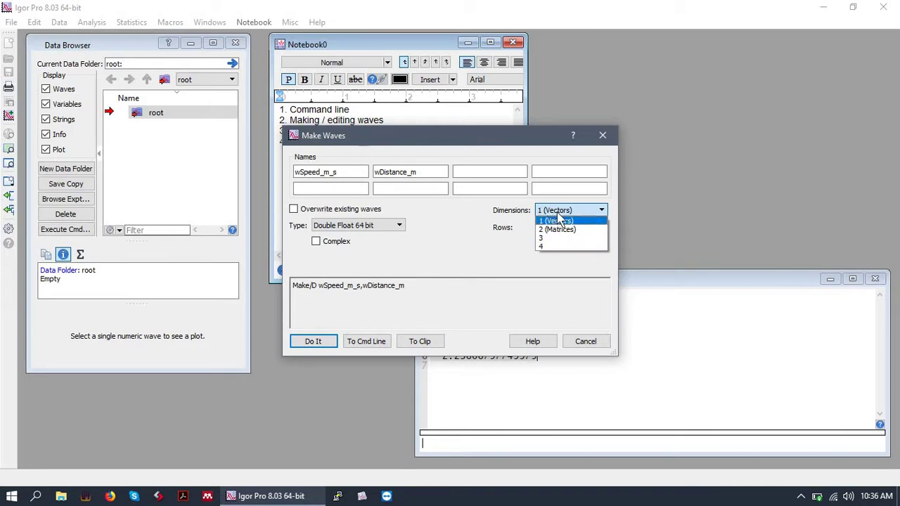
left_click(565, 221)
left_click(564, 216)
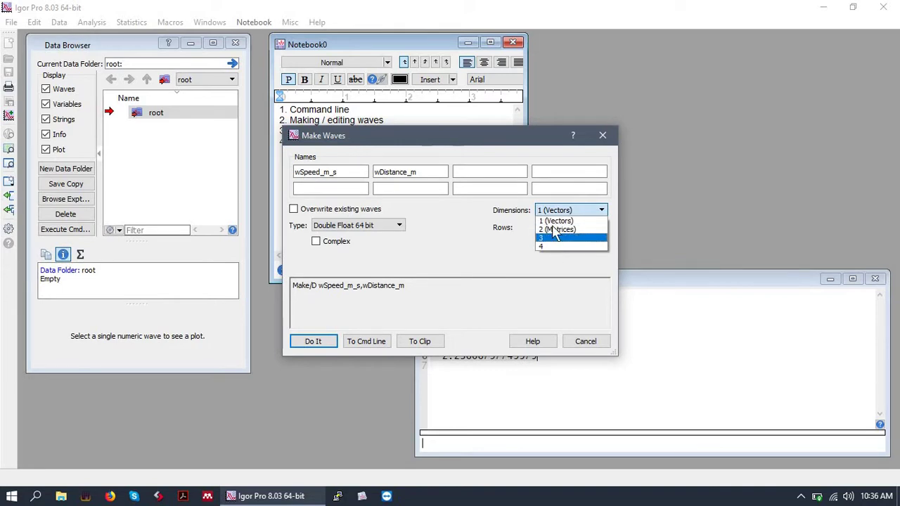
left_click(588, 259)
double_click(558, 228)
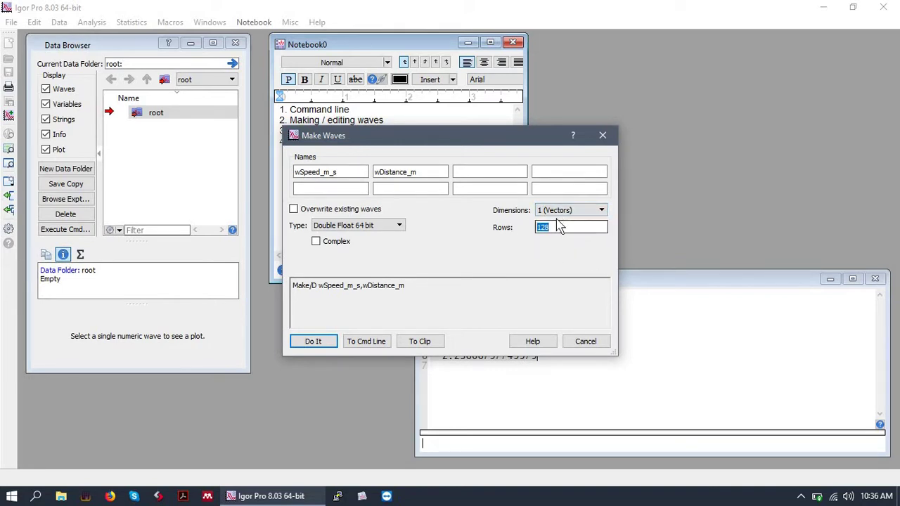
- Set Rows to 8 and browse the data types, keeping Double Float 64 bit
type("8")
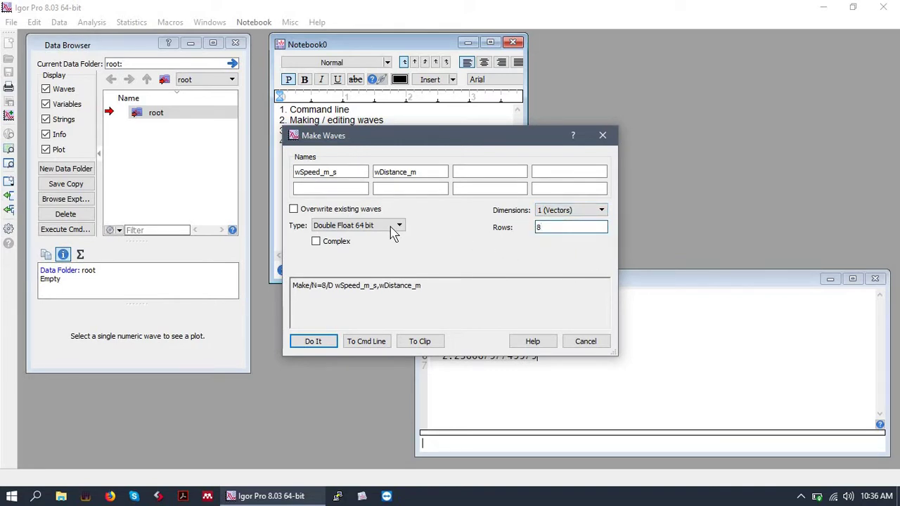
left_click(351, 226)
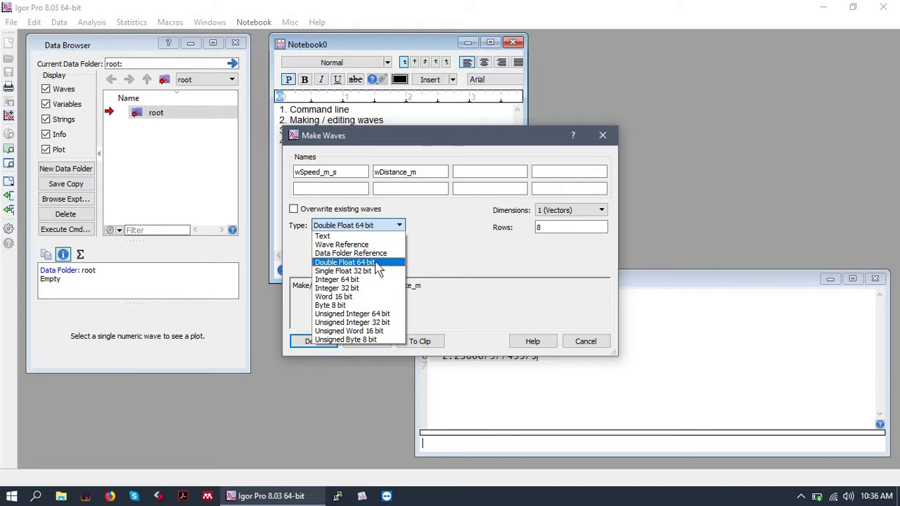
key("Up")
key("Up")
key("Up")
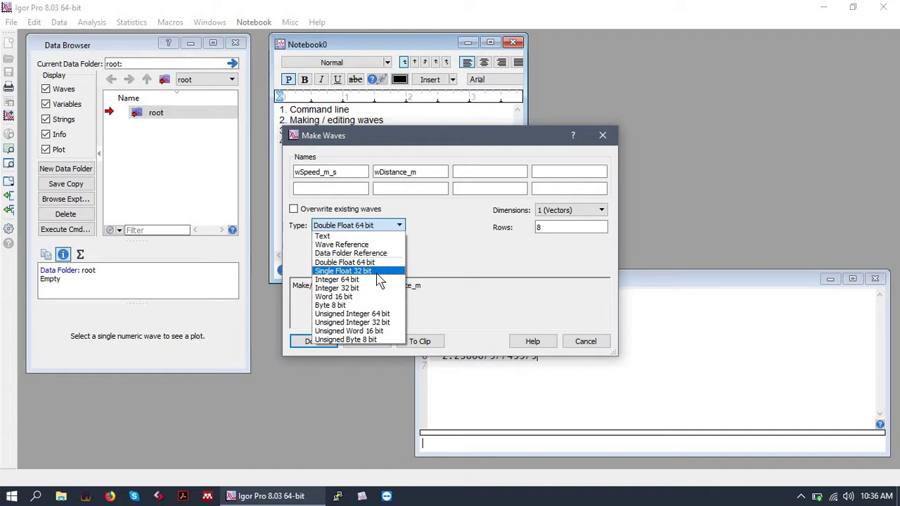
left_click(475, 144)
left_click_drag(476, 144, 401, 98)
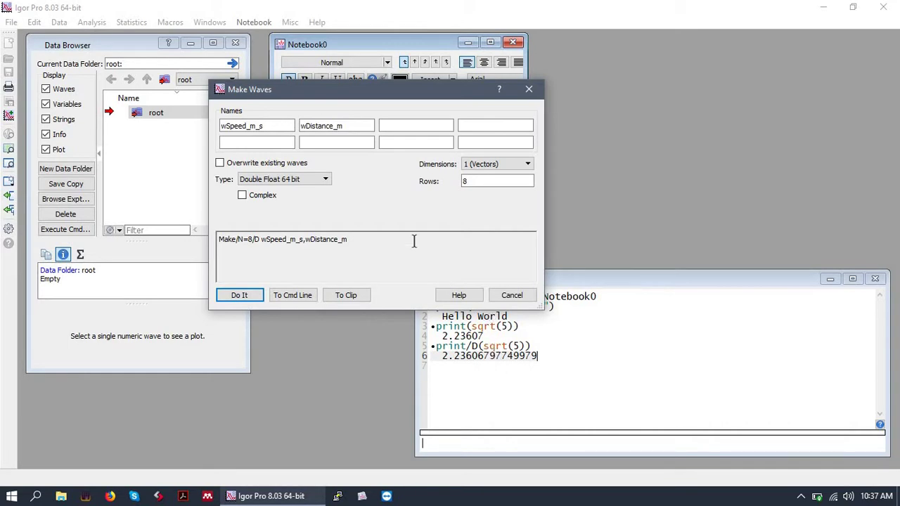
left_click_drag(394, 89, 462, 158)
- Briefly try Text, revert the type to Double Float 64 bit, and check the wave names
left_click(380, 249)
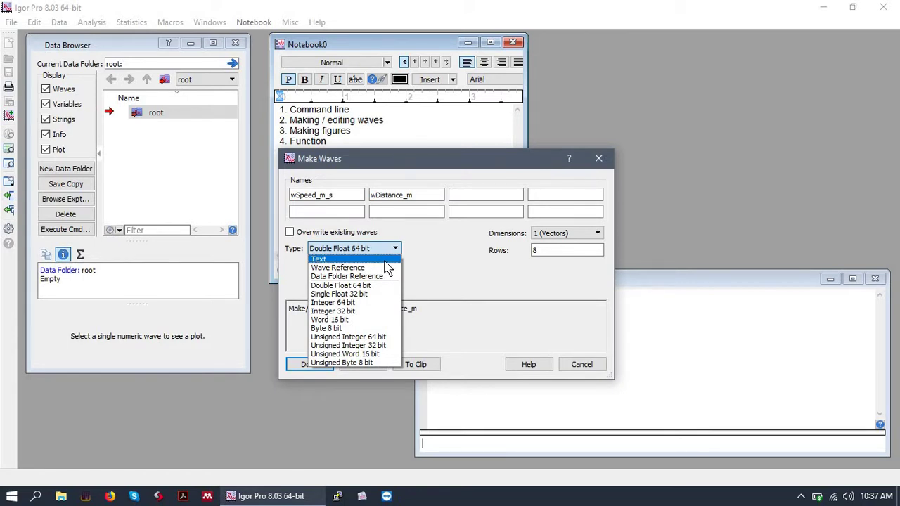
left_click(389, 260)
left_click(390, 250)
left_click(391, 286)
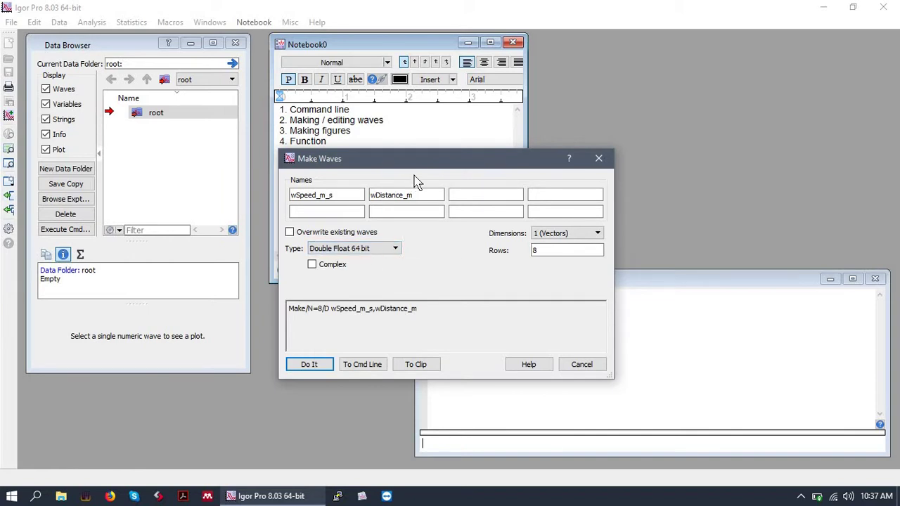
left_click_drag(417, 160, 404, 113)
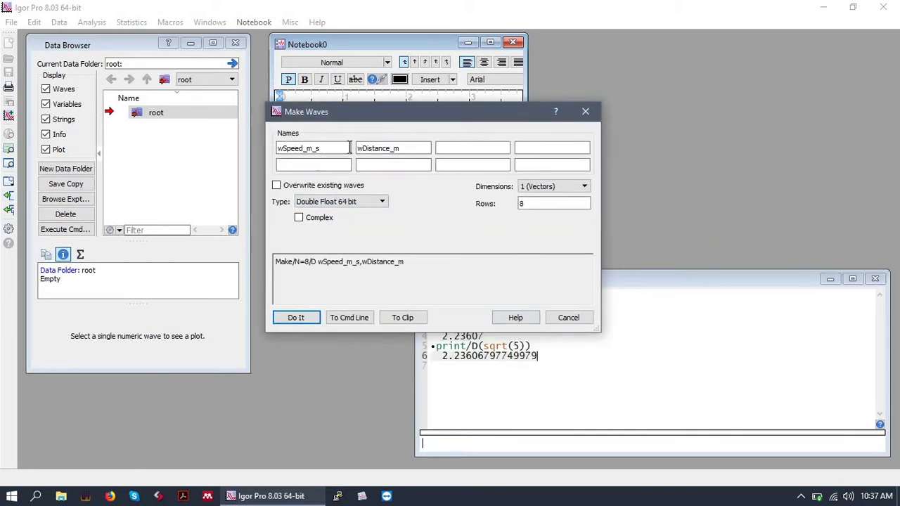
left_click(327, 153)
key("Tab")
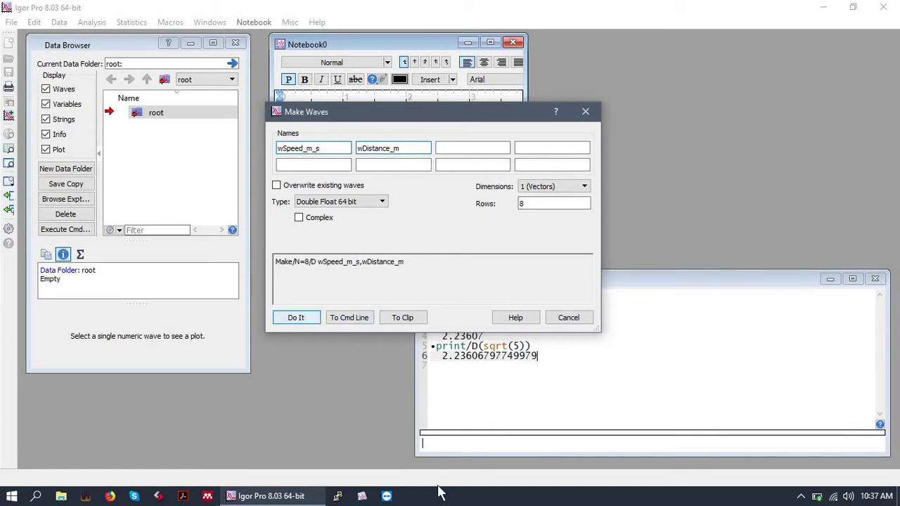
- Create wSpeed_m_s and wDistance_m, review the Make command in history, and begin a new make command
left_click(296, 318)
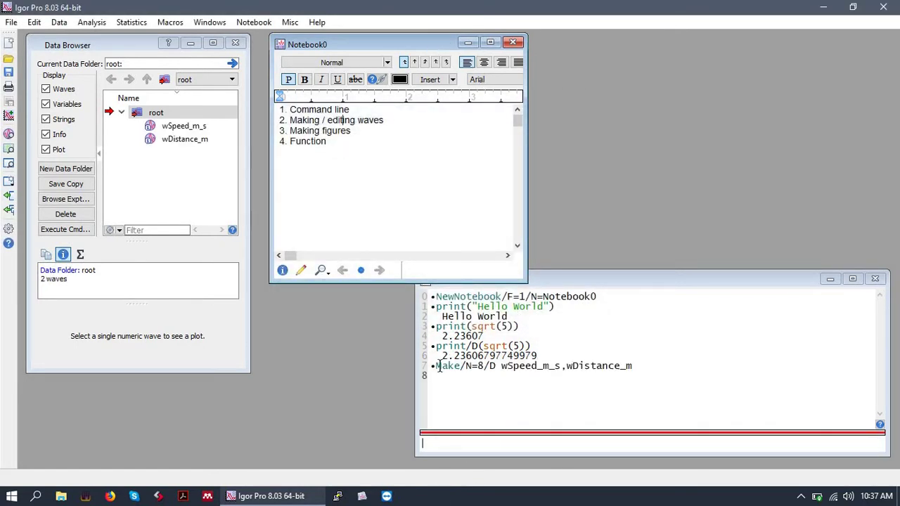
left_click_drag(436, 367, 546, 434)
left_click(460, 377)
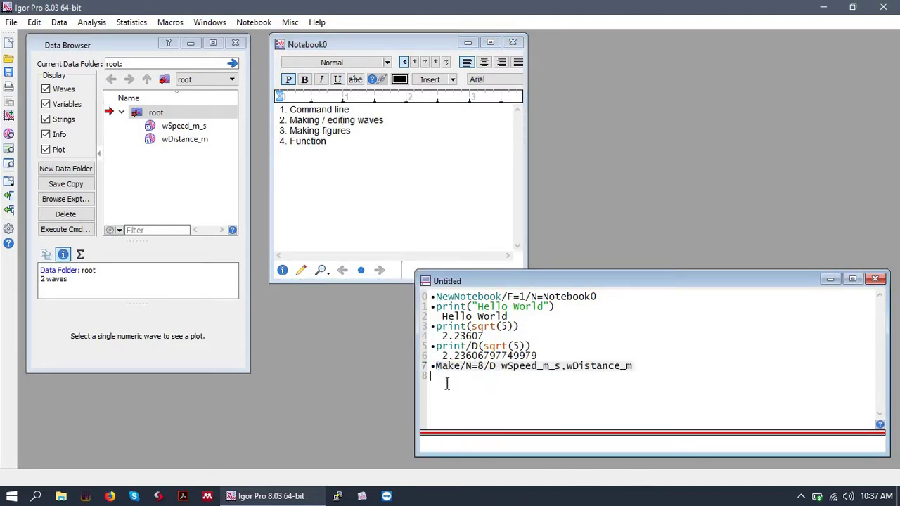
key("Up")
left_click(450, 377)
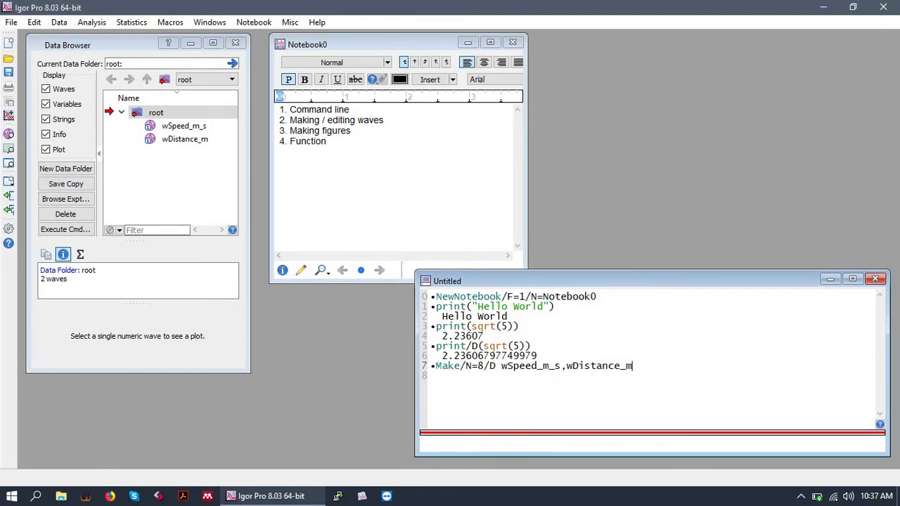
type("make/N=8/T")
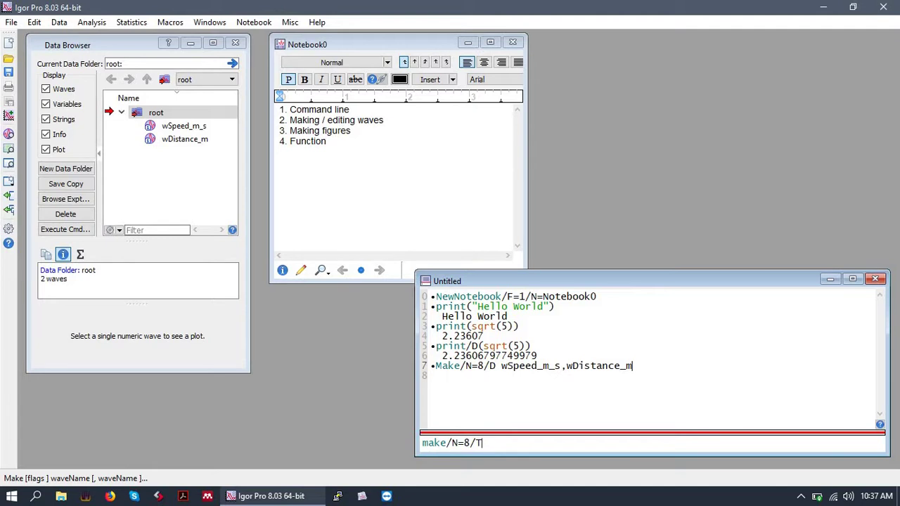
- Run make/N=8/T wLabels_txt to create the 8-point text wave and inspect its history line
type("Labels_txt")
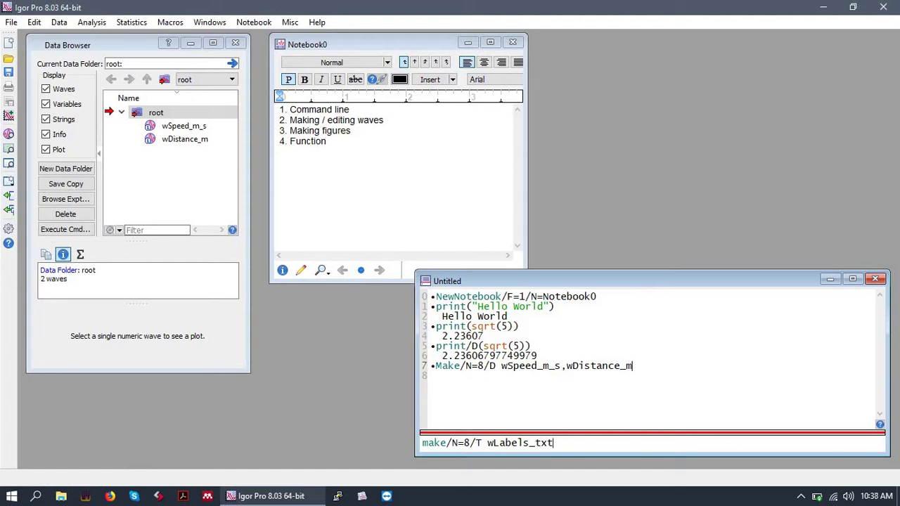
key("Return")
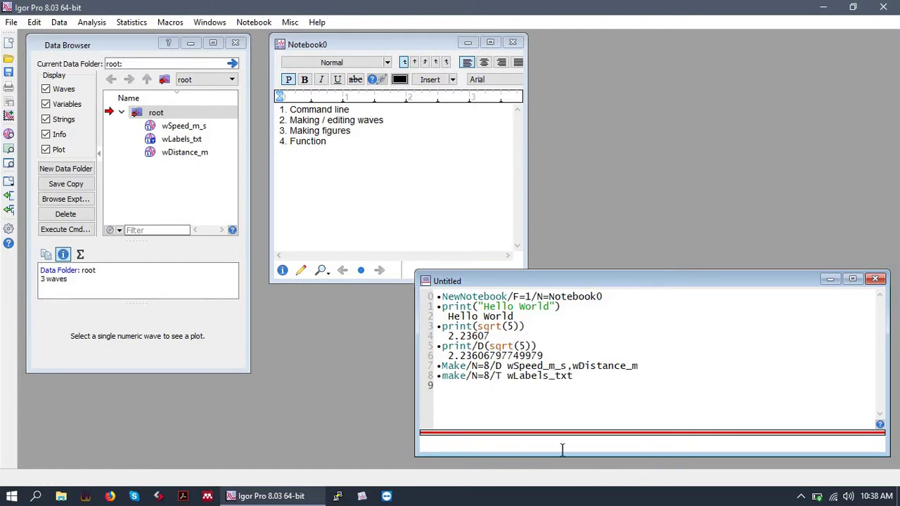
left_click(456, 375)
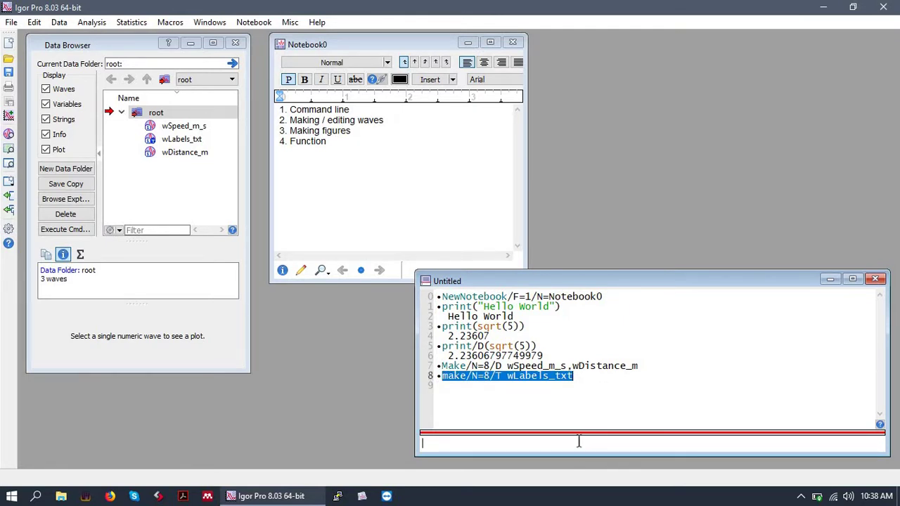
left_click(543, 439)
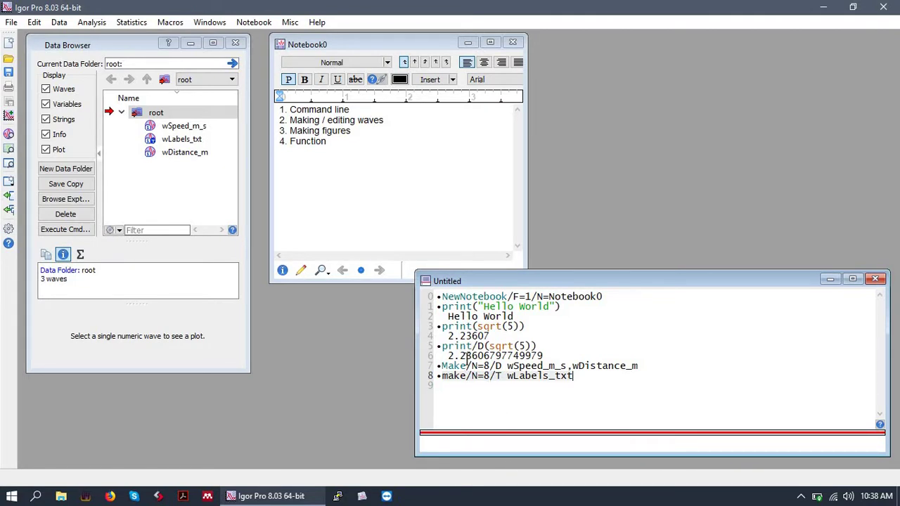
left_click(468, 377)
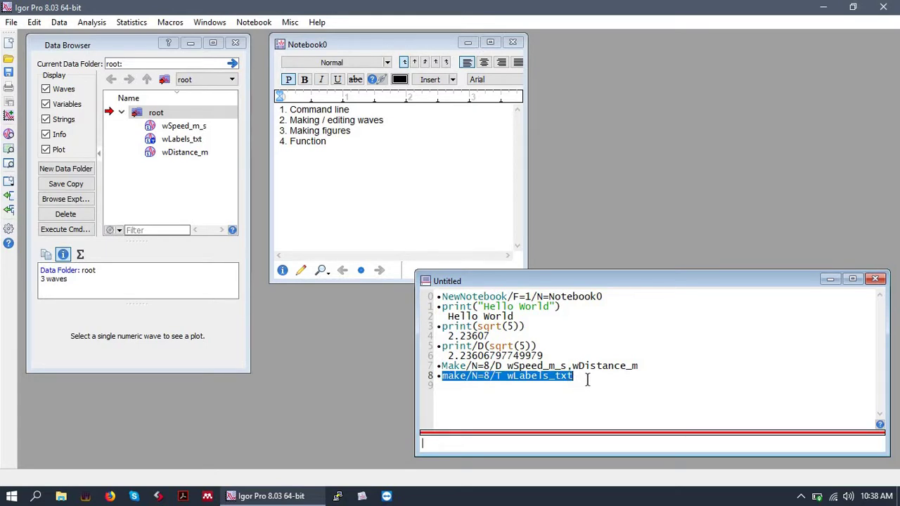
left_click(583, 453)
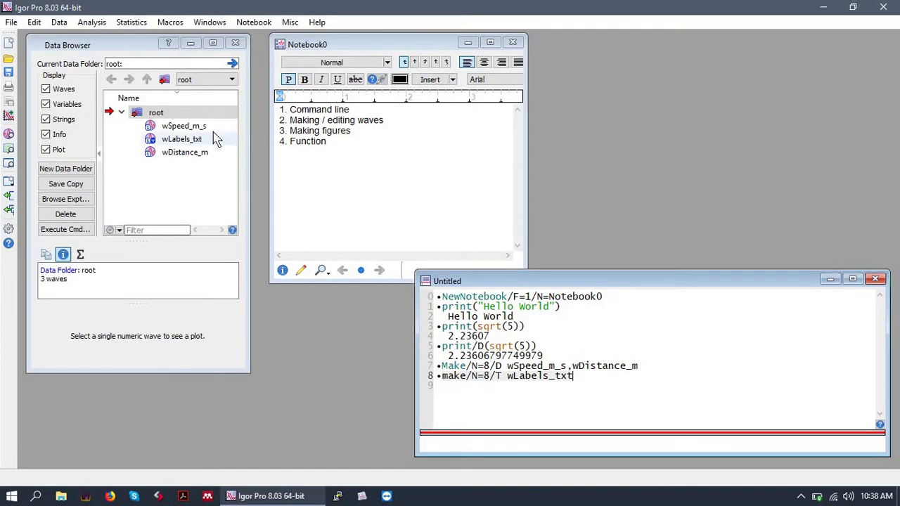
- Open wSpeed_m_s, wLabels_txt and wDistance_m together in a new table, then move and enlarge it
left_click(189, 152)
key("Up")
key("Up")
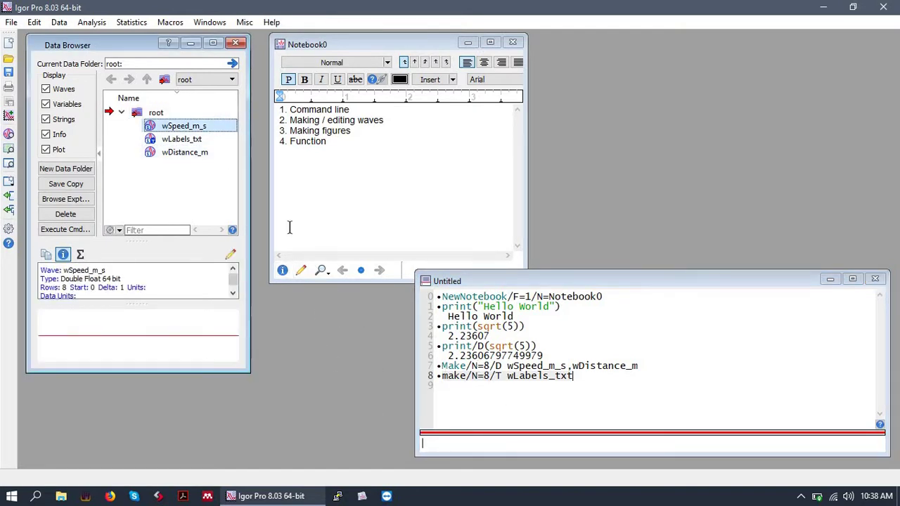
left_click(202, 154, "shift")
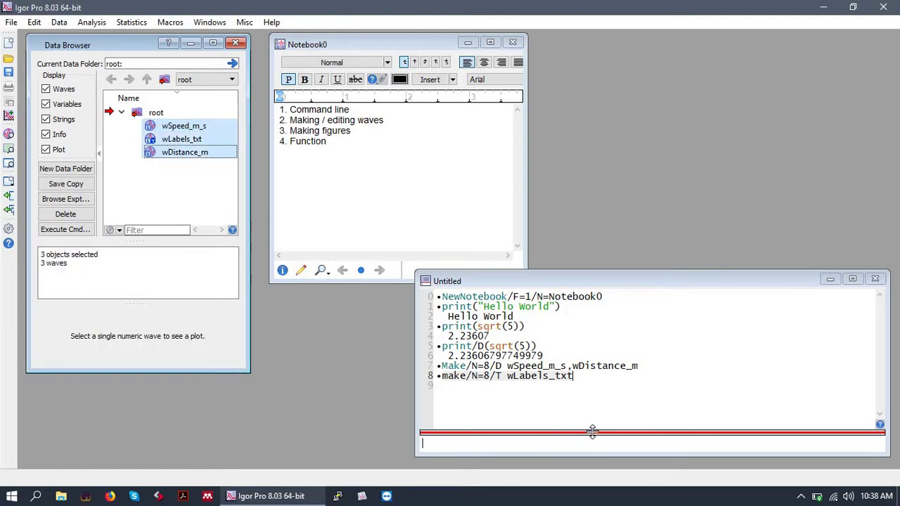
right_click(175, 124)
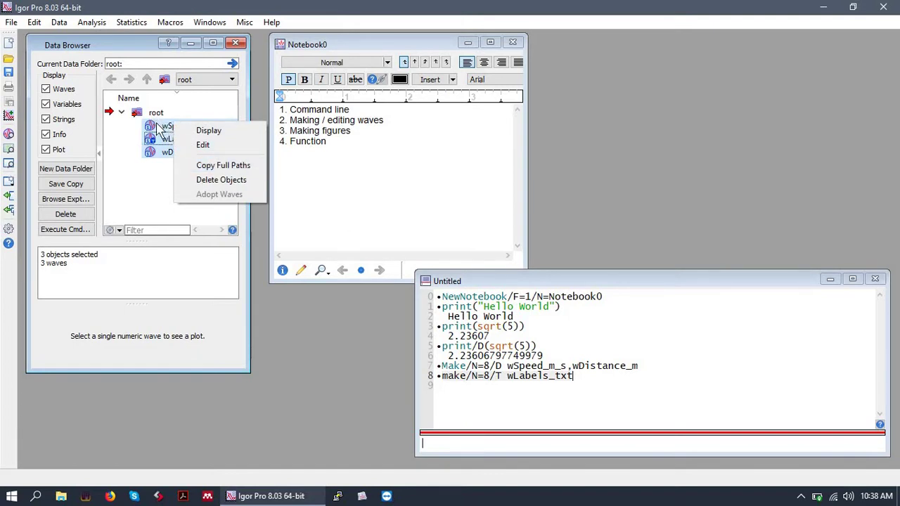
key("Escape")
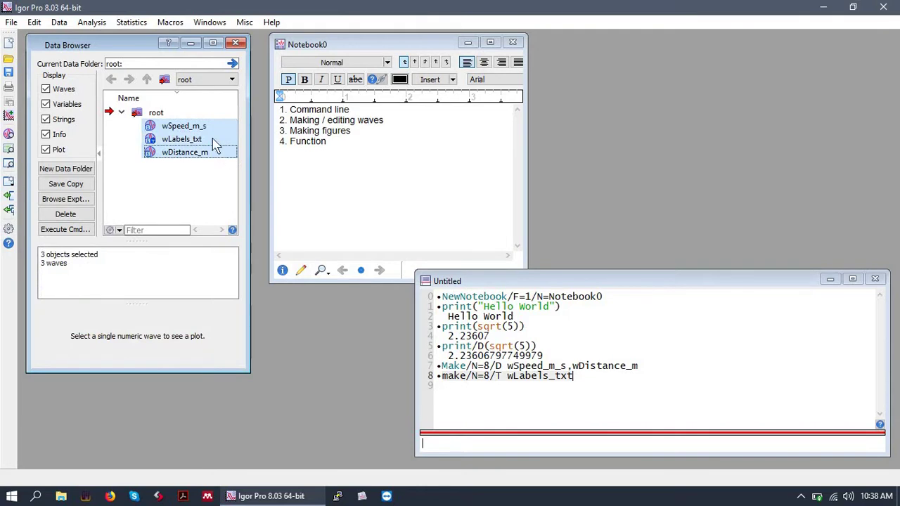
right_click(200, 140)
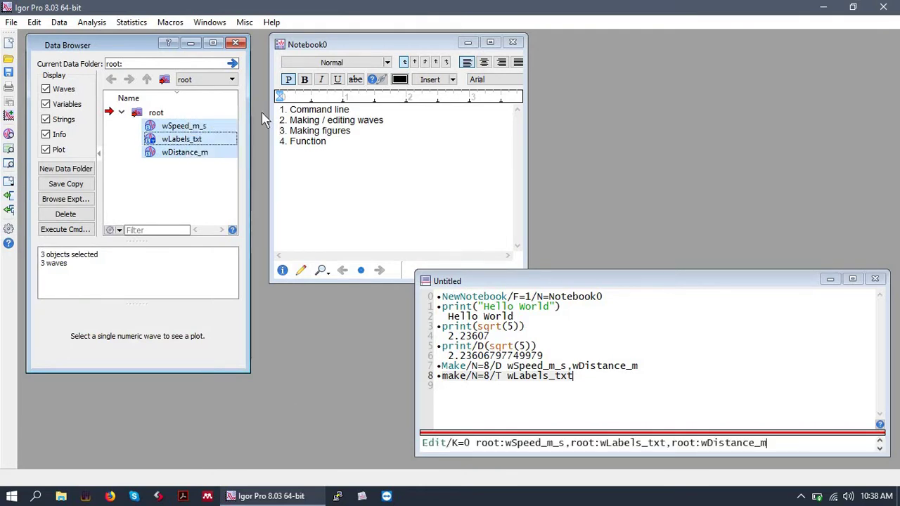
left_click(222, 141)
left_click_drag(119, 42, 487, 49)
left_click_drag(731, 234, 731, 290)
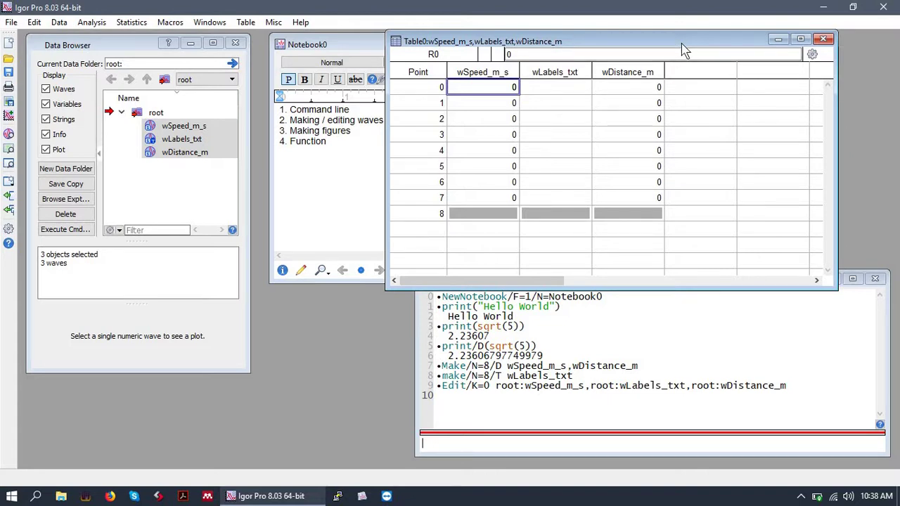
- Shift the table slightly and try selecting cells in the speed, label and distance columns
left_click_drag(680, 47, 714, 52)
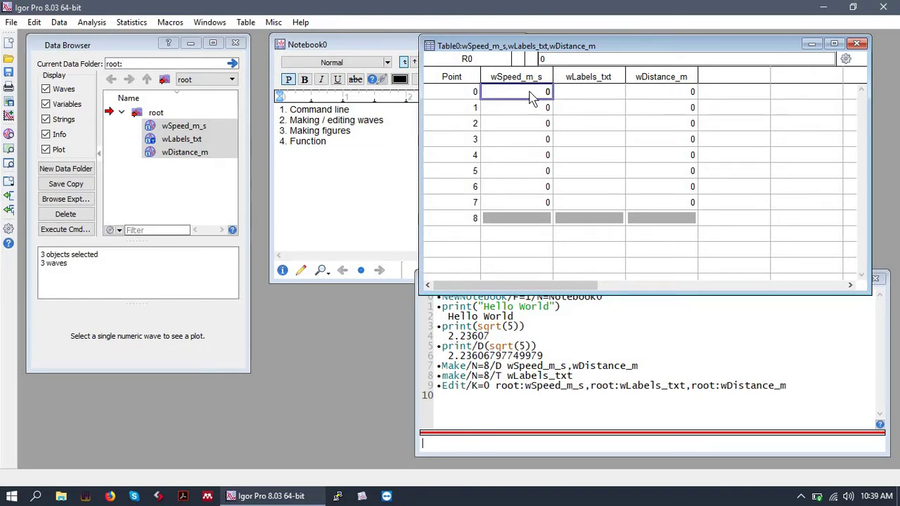
left_click_drag(535, 104, 565, 194)
left_click_drag(673, 96, 677, 211)
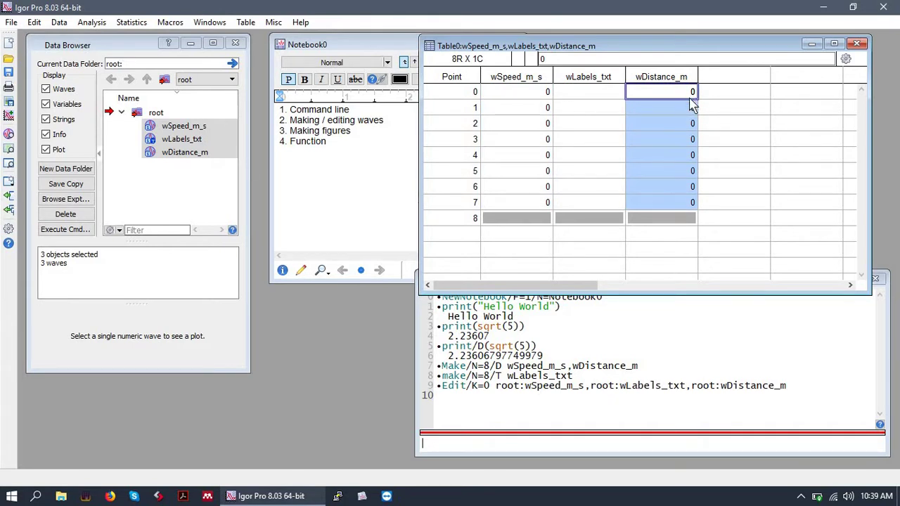
left_click(688, 102)
left_click(689, 123)
left_click(689, 186)
left_click(605, 97)
left_click_drag(609, 92, 619, 156)
left_click(606, 95)
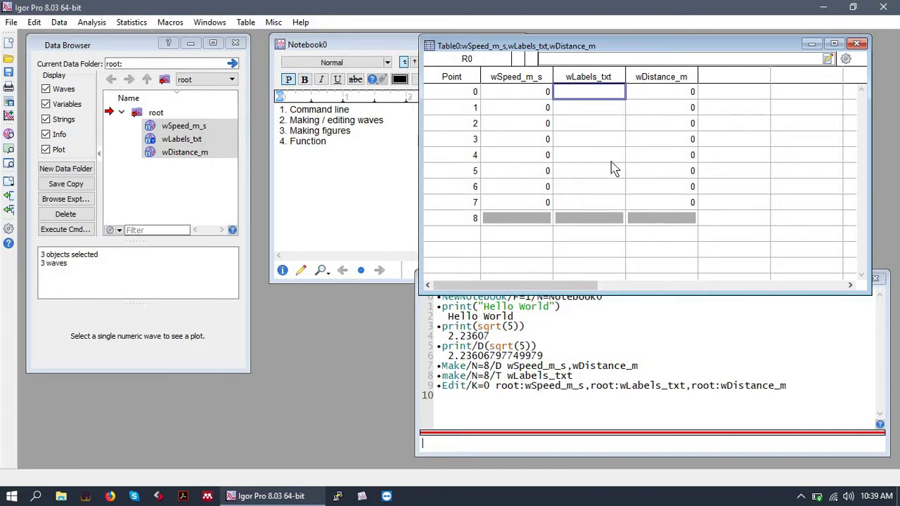
left_click(609, 109)
- Enter speeds 25, 50, 75, 100, 125, 150, 175, 200 down wSpeed_m_s rows 0–7
left_click(526, 94)
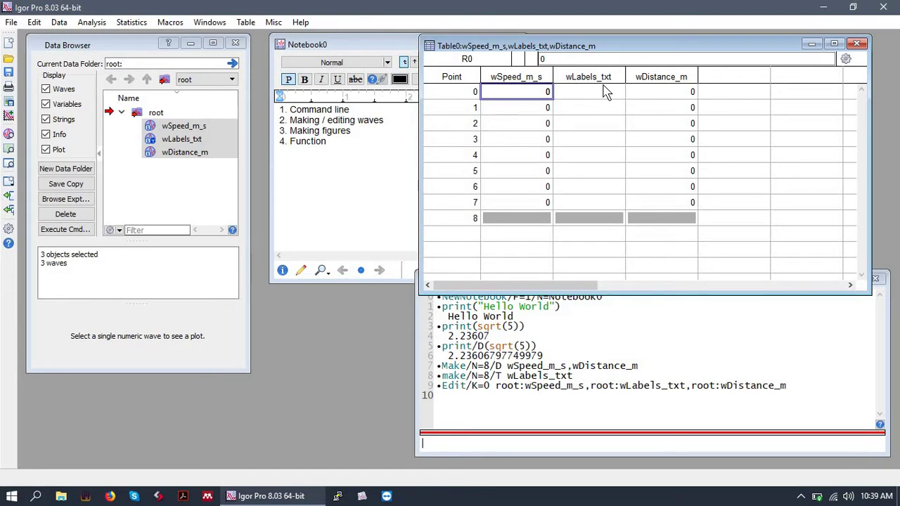
type("25")
key("Return")
type("50")
key("Return")
type("75")
key("Return")
type("100")
key("Return")
type("125")
key("Return")
type("150")
key("Return")
type("175")
key("Return")
type("200")
key("Return")
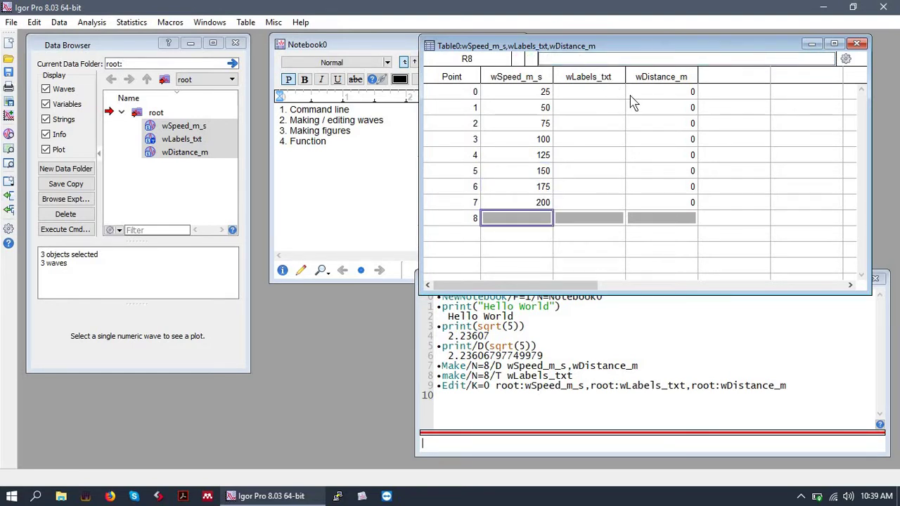
- Fill wLabels_txt rows 0–7 with Point A through Point H
left_click(664, 94)
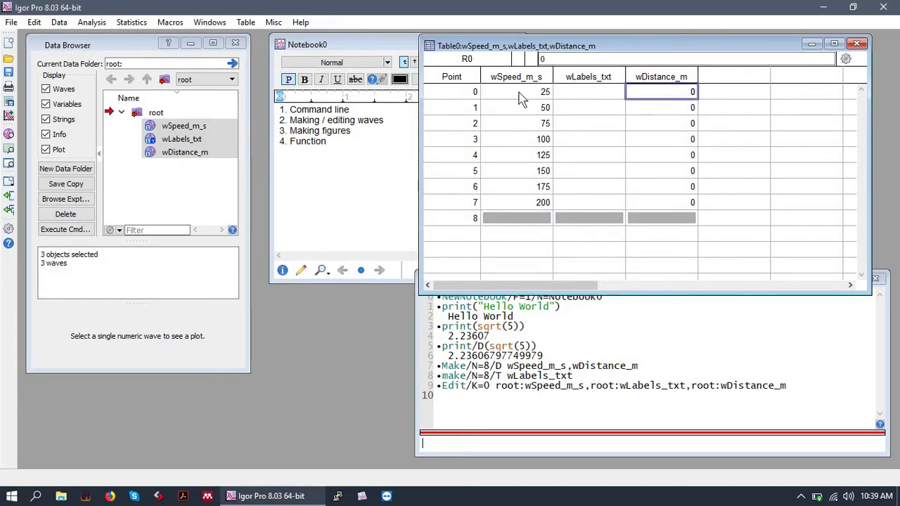
left_click_drag(539, 94, 542, 127)
left_click_drag(538, 211, 542, 202)
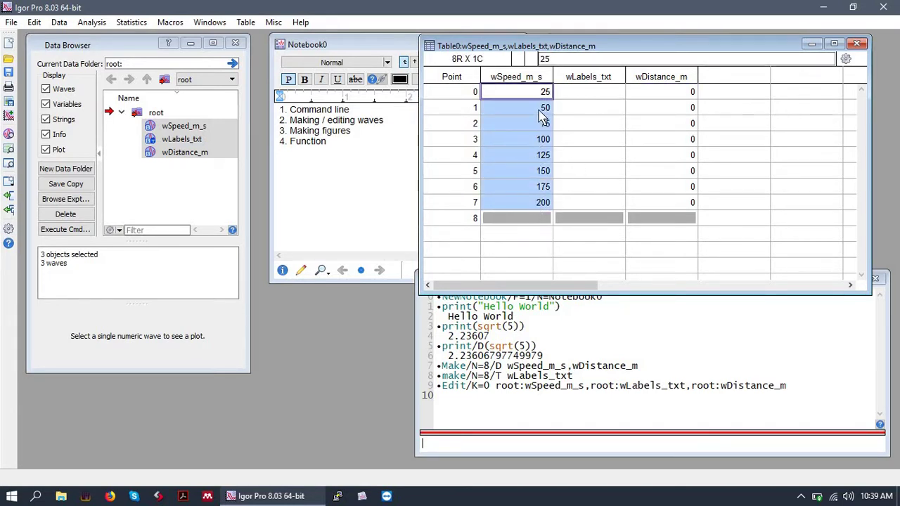
left_click(594, 94)
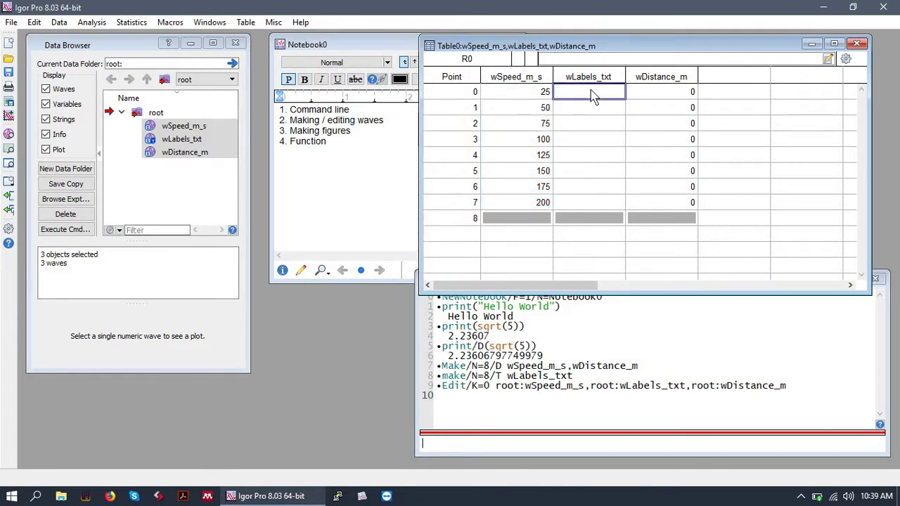
type("Point A")
key("Return")
type("Point B")
key("Return")
type("Point C")
key("Return")
type("Point D")
key("Return")
type("Point E")
key("Return")
type("Point F")
key("Return")
type("Point G")
key("Return")
type("Point H")
key("Return")
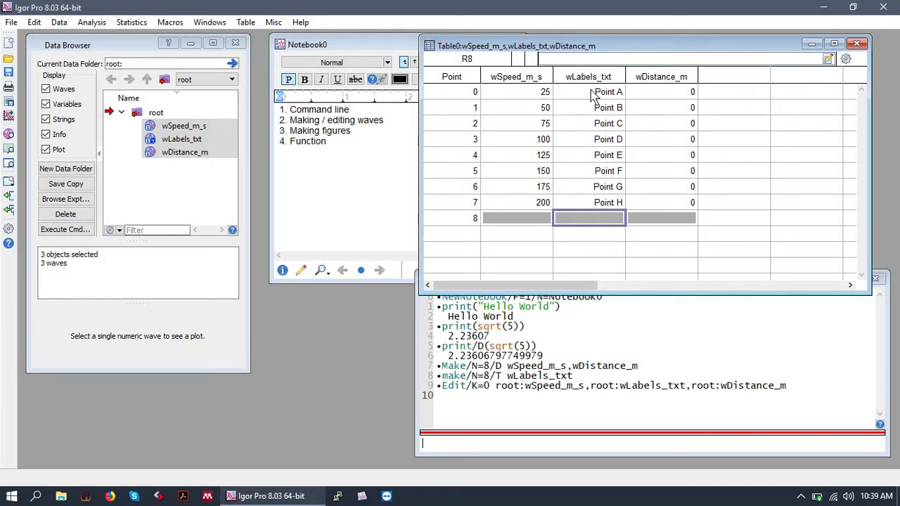
- Run wDistance_m[0]=100 on the command line, then select the whole wDistance_m column
left_click(663, 96)
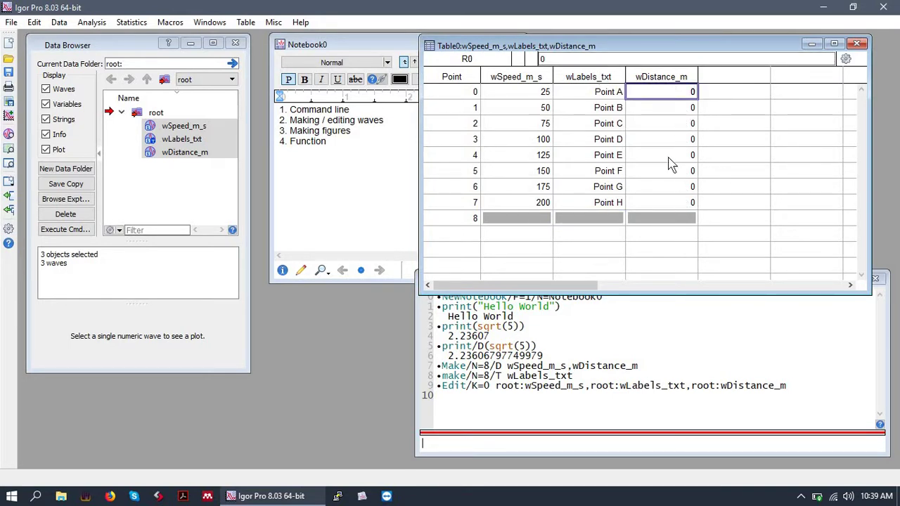
left_click_drag(682, 202, 704, 56)
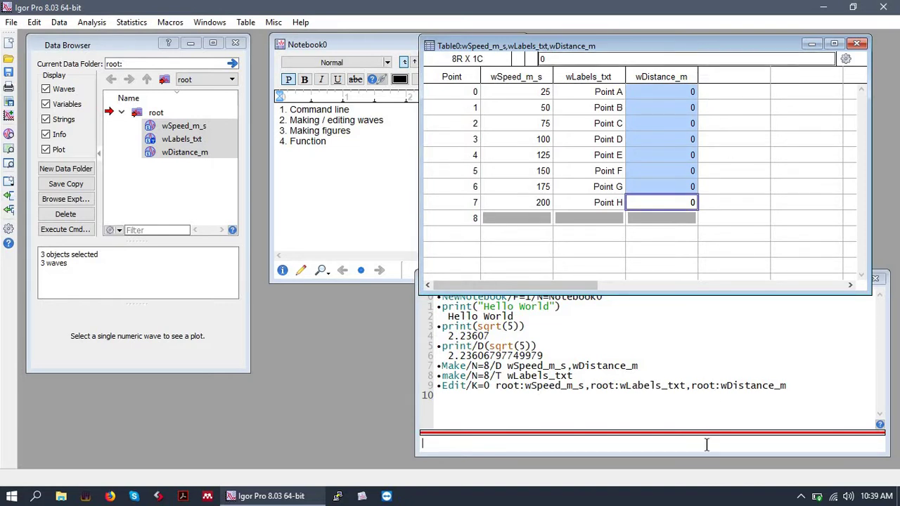
left_click(742, 386)
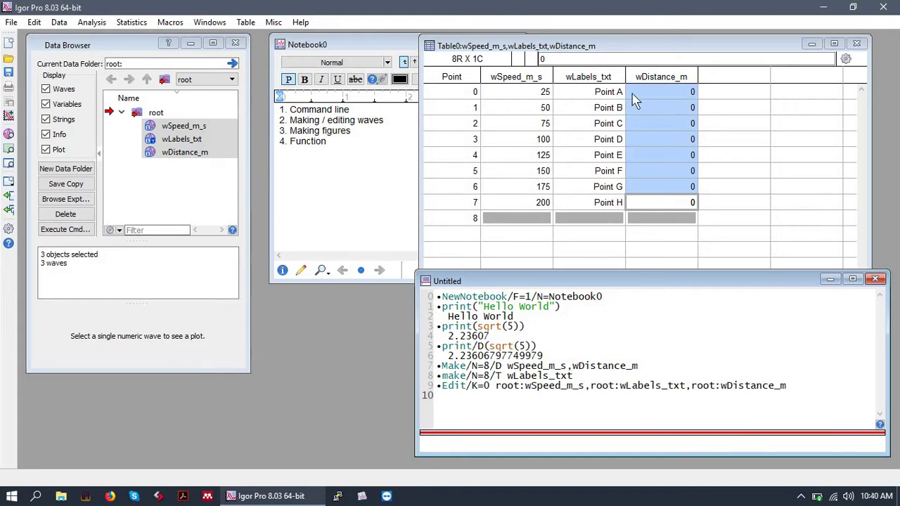
left_click(690, 97)
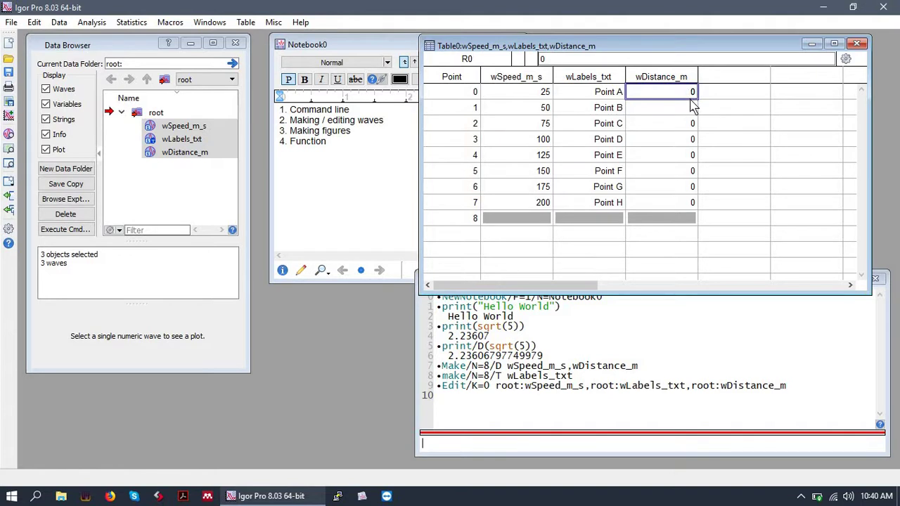
left_click(629, 441)
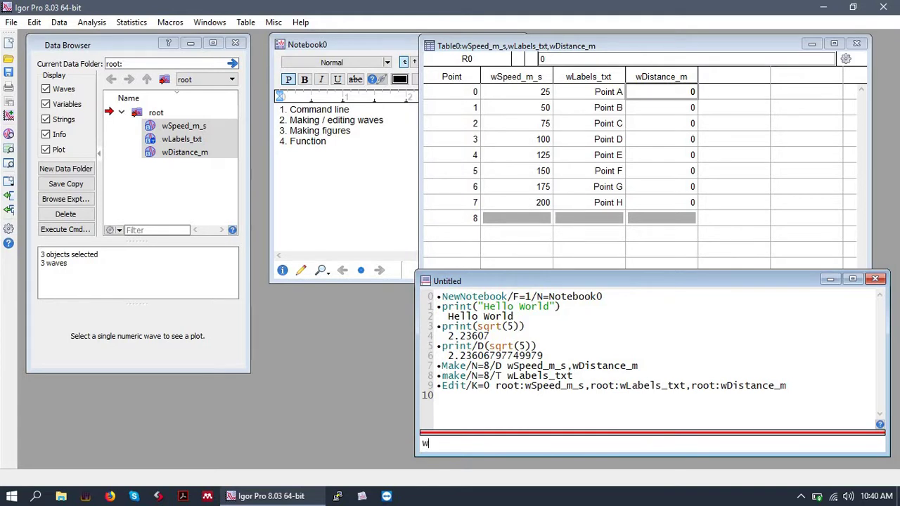
type("wDistance_m[0")
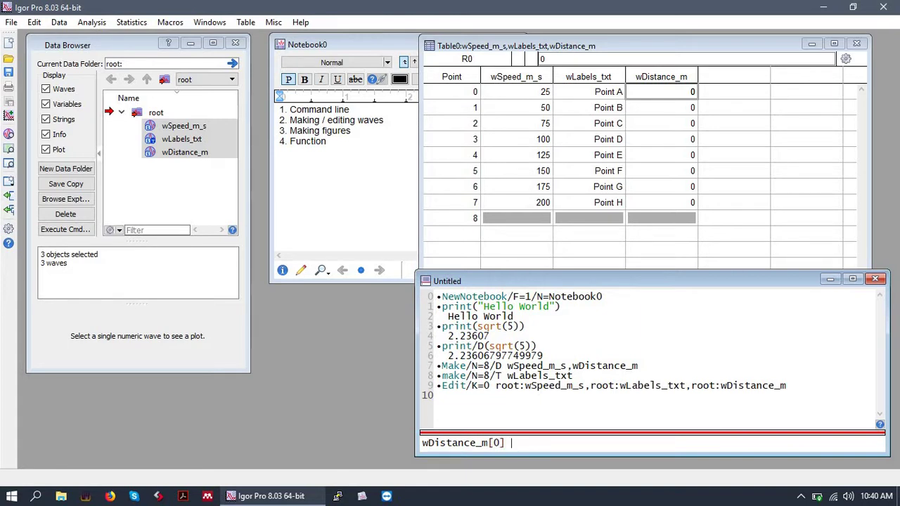
type("100")
key("Return")
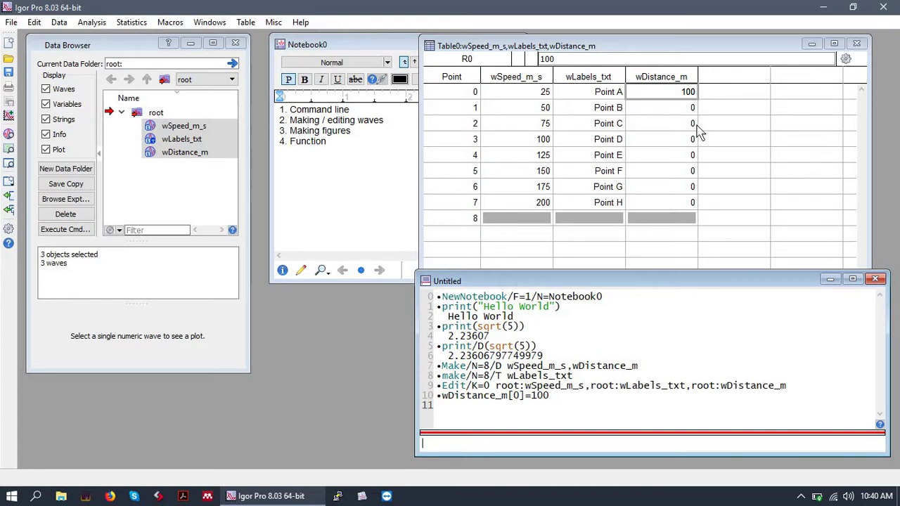
left_click_drag(688, 99, 689, 247)
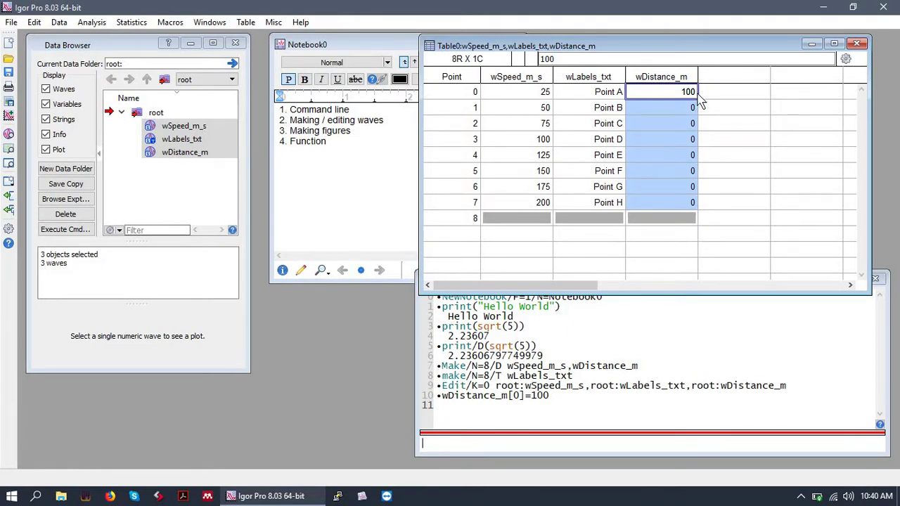
- Resize Table0 wider and shorter to reveal the command window, checking the distance cells
left_click(492, 216)
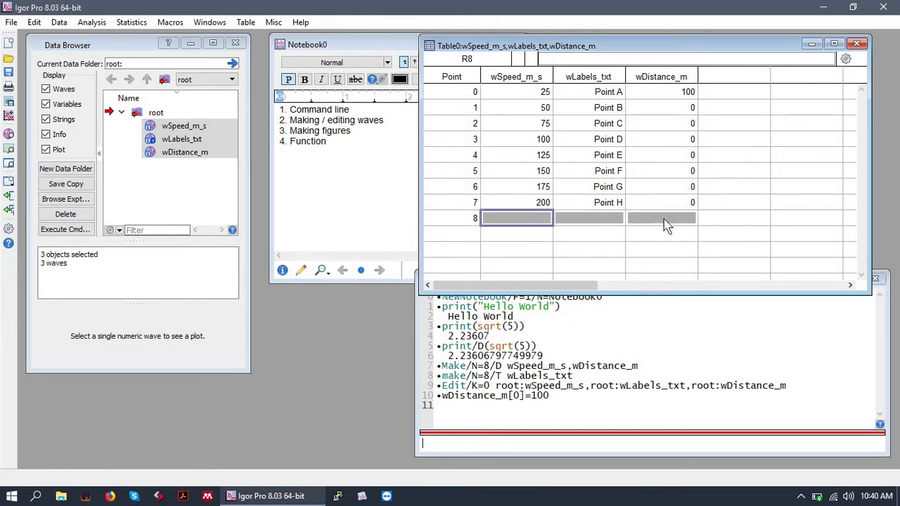
key("Up")
key("Right")
key("Right")
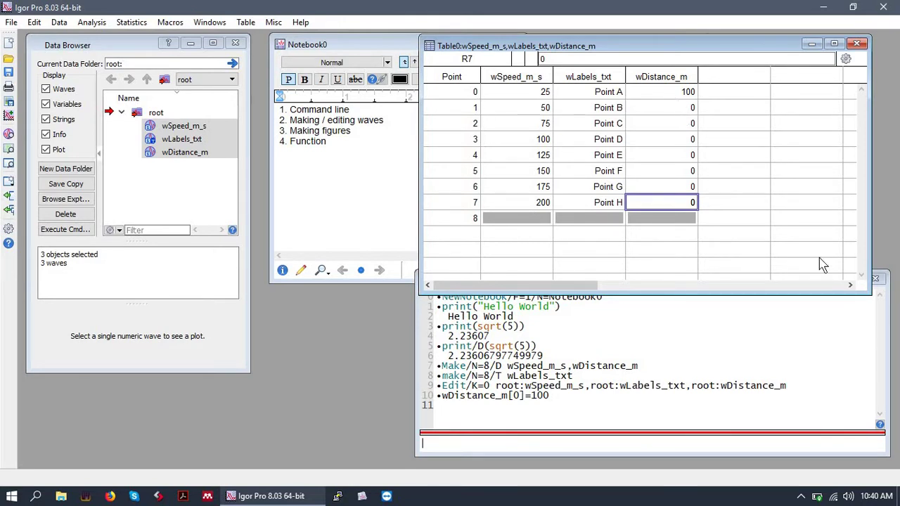
key("Up")
key("Up")
key("Up")
key("Up")
key("Up")
key("Up")
key("Up")
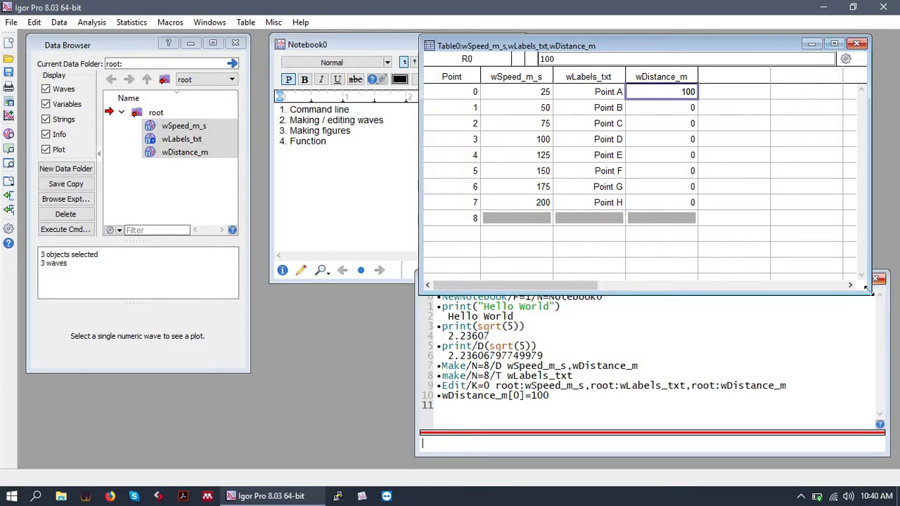
left_click_drag(874, 276, 889, 266)
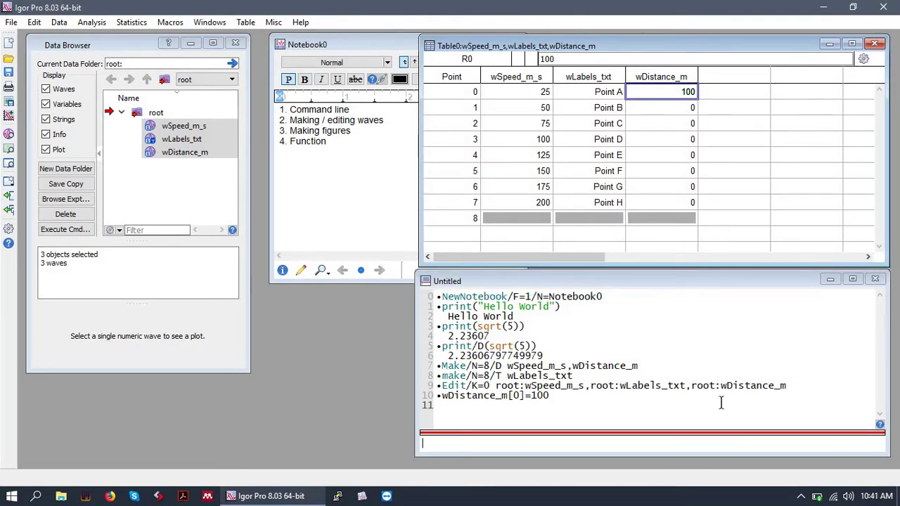
key("Down")
left_click(714, 442)
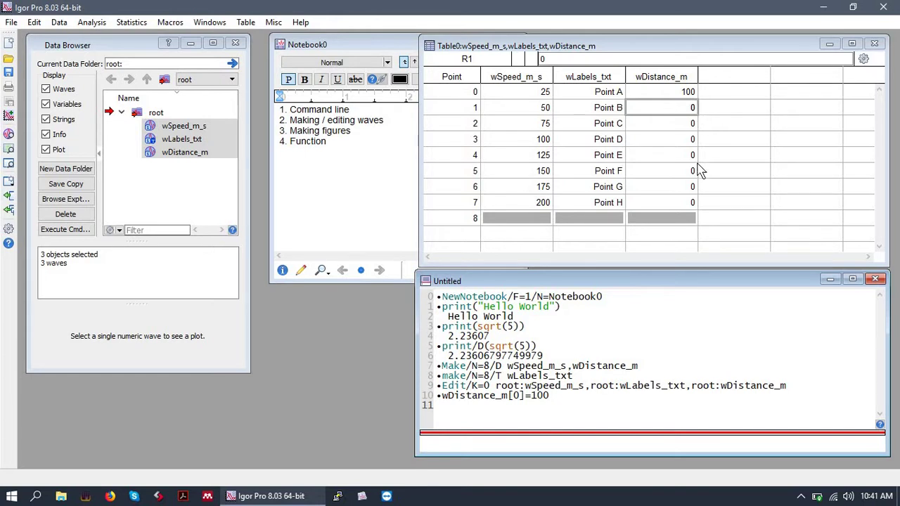
left_click(693, 106)
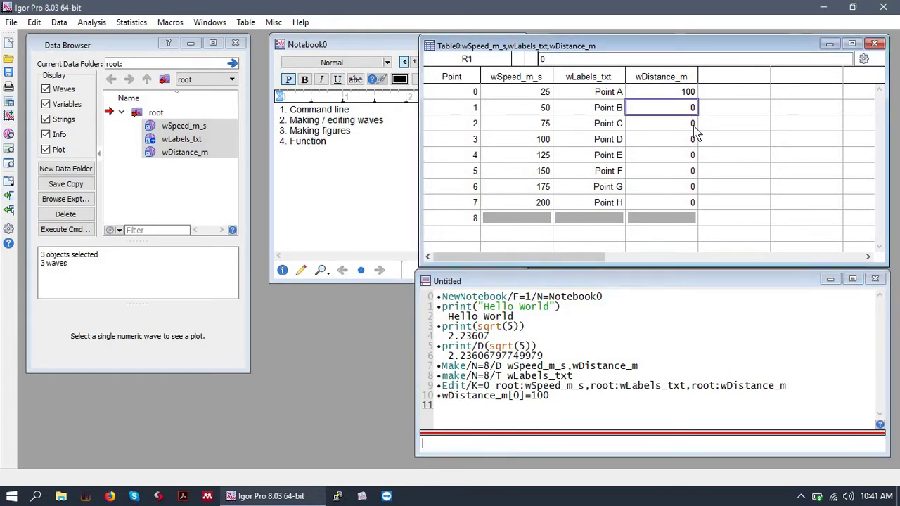
left_click(694, 125)
left_click(689, 91)
left_click(691, 442)
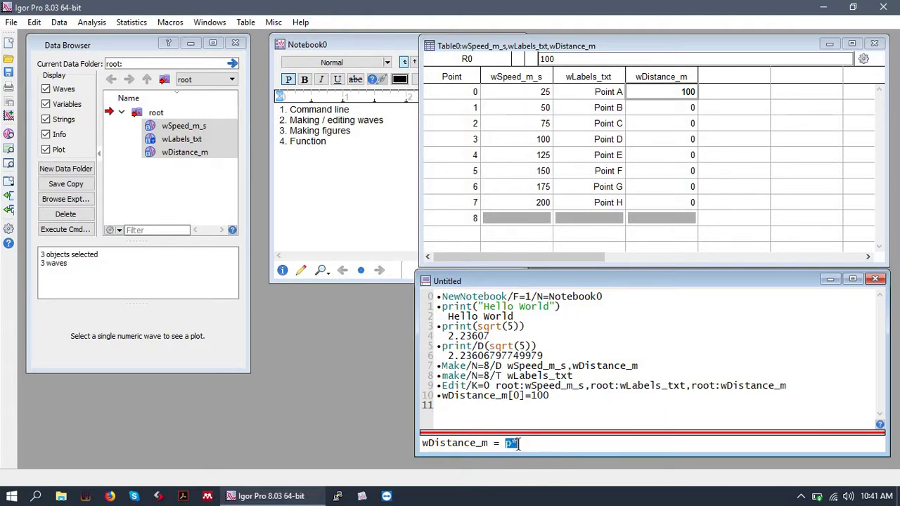
- Complete and run wDistance_m = p*100 on the command line
double_click(506, 443)
type("100")
double_click(444, 444)
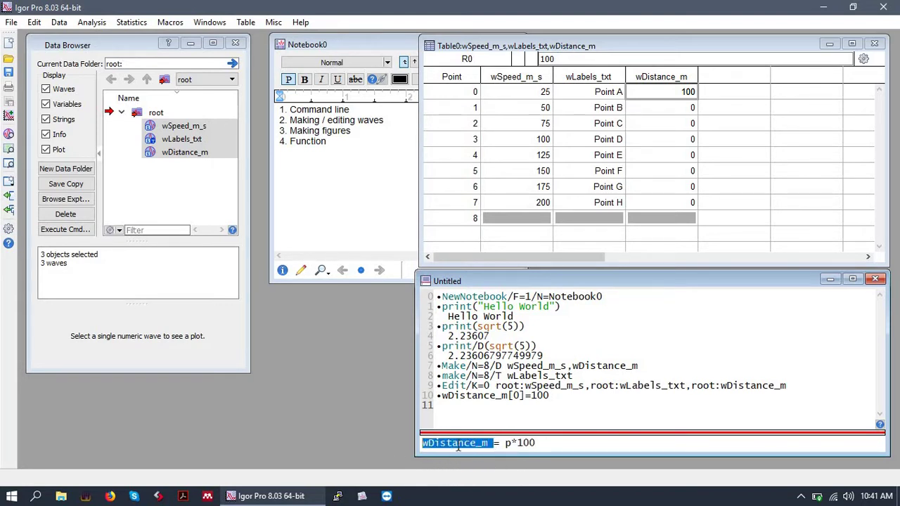
left_click(513, 445)
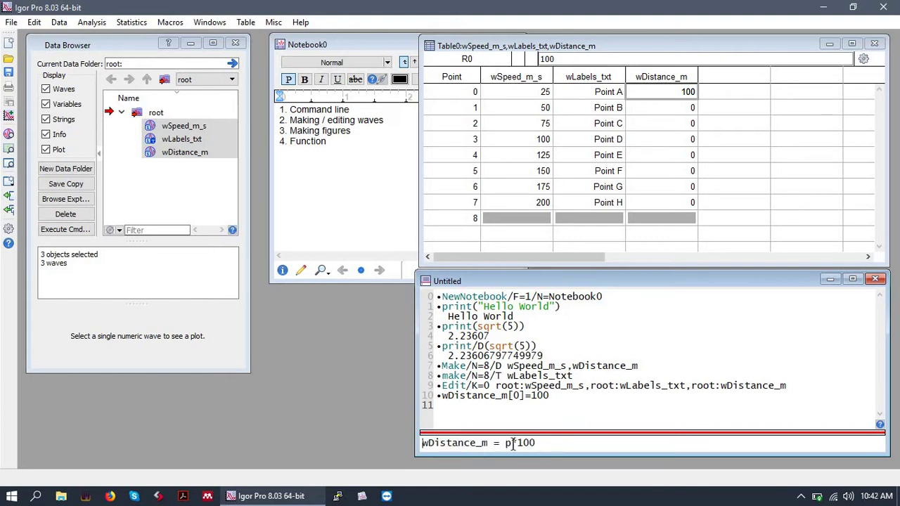
left_click_drag(547, 444, 500, 444)
left_click(536, 443)
key("Return")
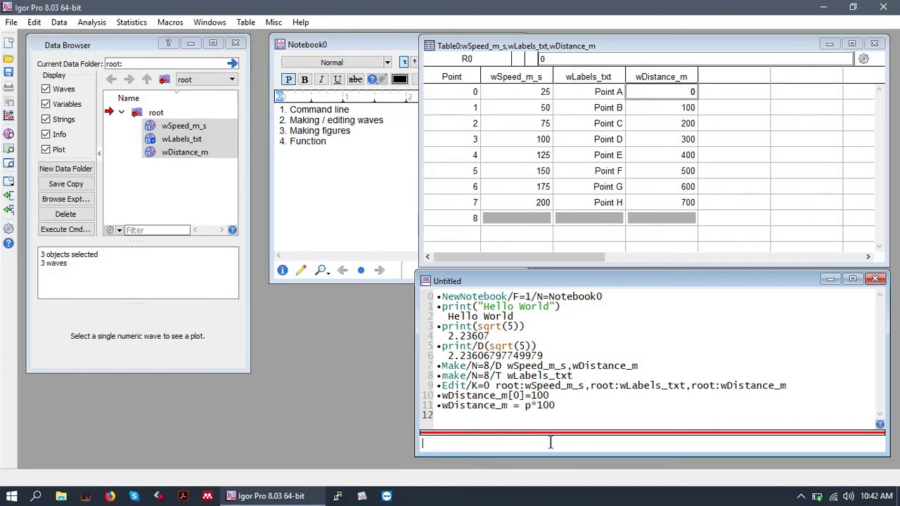
- Check the new distances 0, 100, 200 in the table against history line 11
left_click(689, 97)
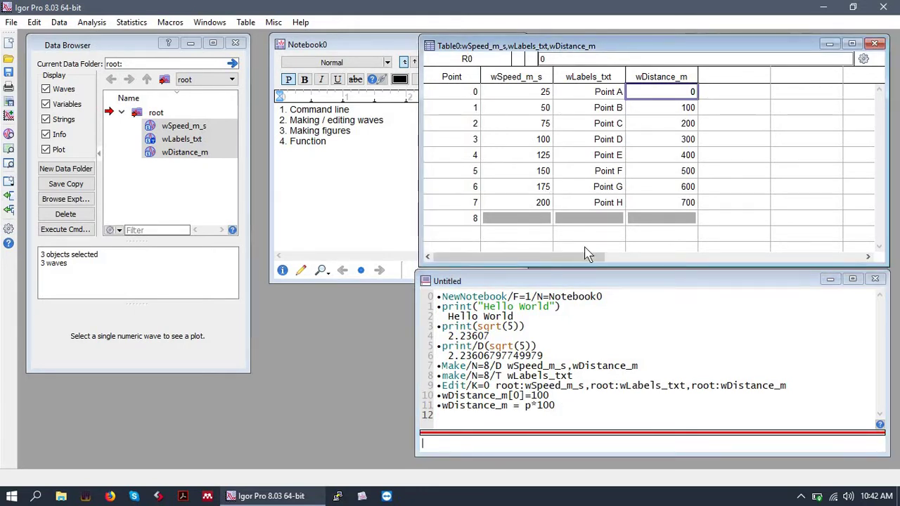
left_click_drag(531, 406, 552, 405)
left_click(688, 108)
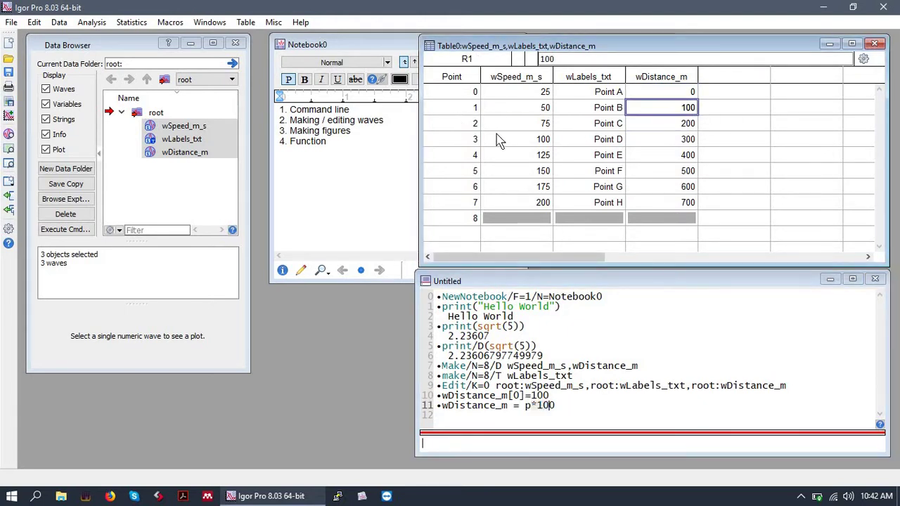
left_click(664, 123)
left_click(687, 108)
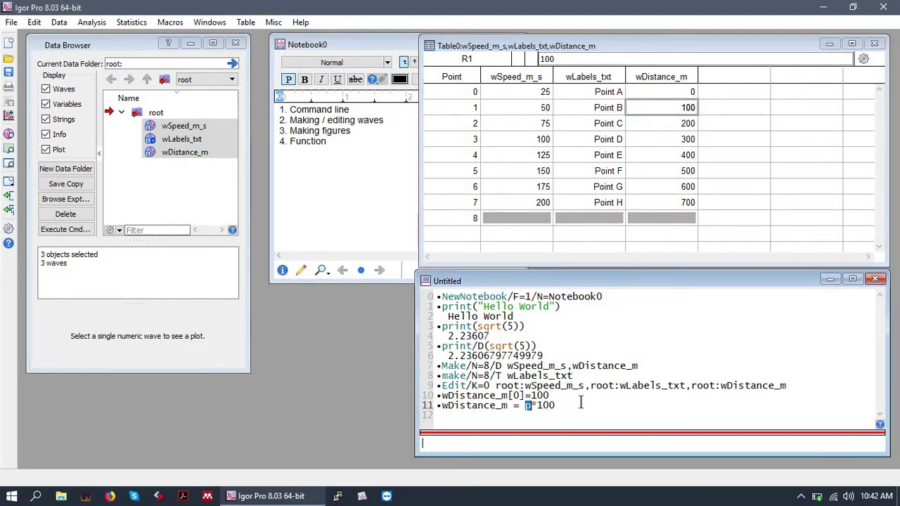
- Run wDistance_m = p^2*100+550 and select the distances, now 550, 650, 950 … 5450
left_click(689, 123)
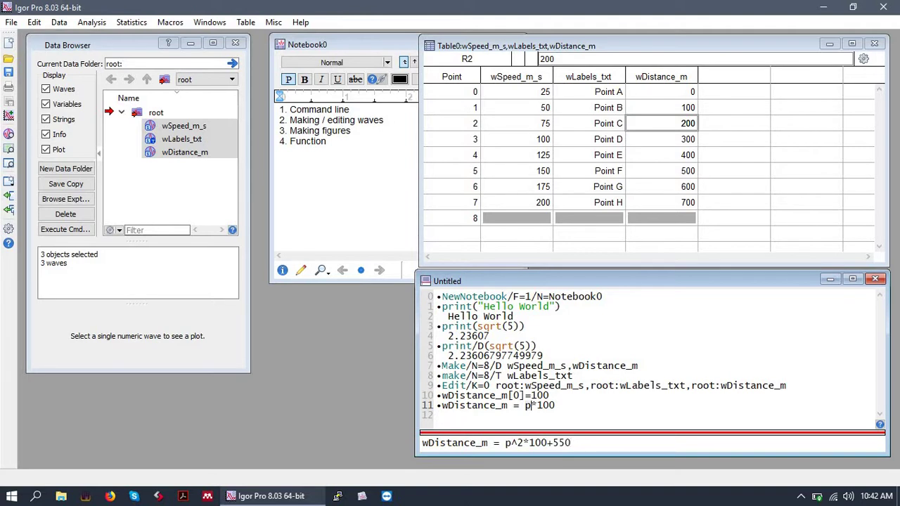
key("Return")
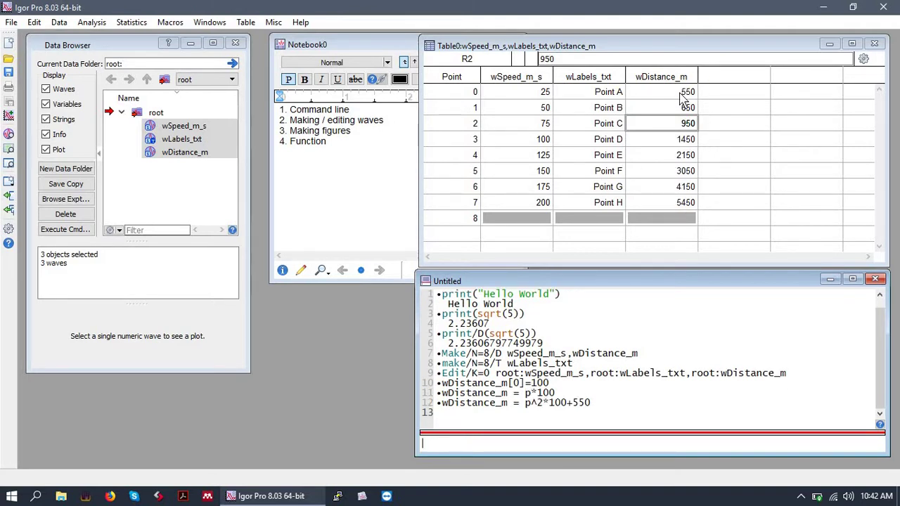
left_click_drag(687, 92, 689, 203)
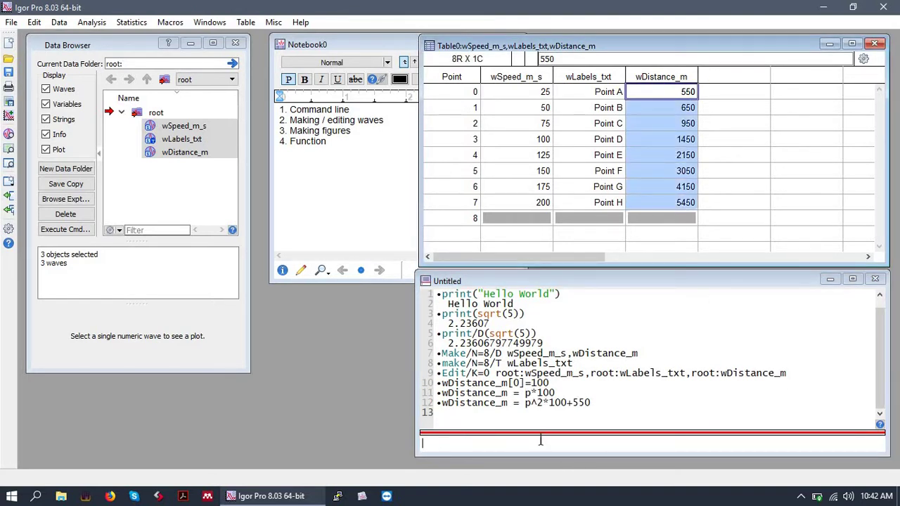
left_click(632, 396)
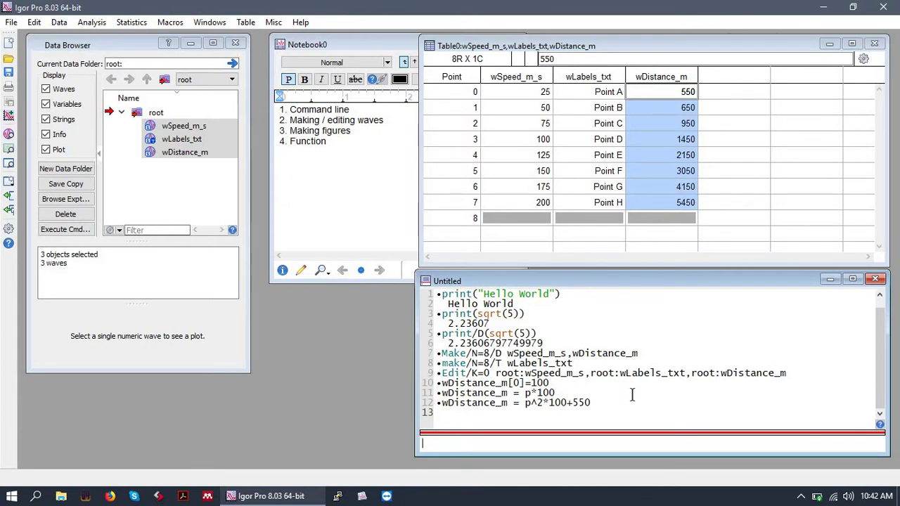
double_click(529, 393)
left_click(543, 441)
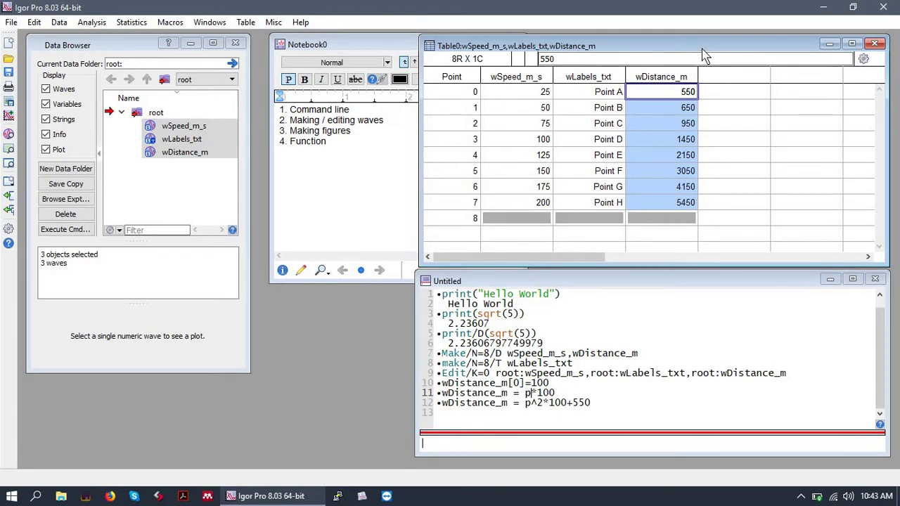
- Close Table0 with No Save, then preview wDistance_m's rising curve in the Data Browser
left_click(875, 45)
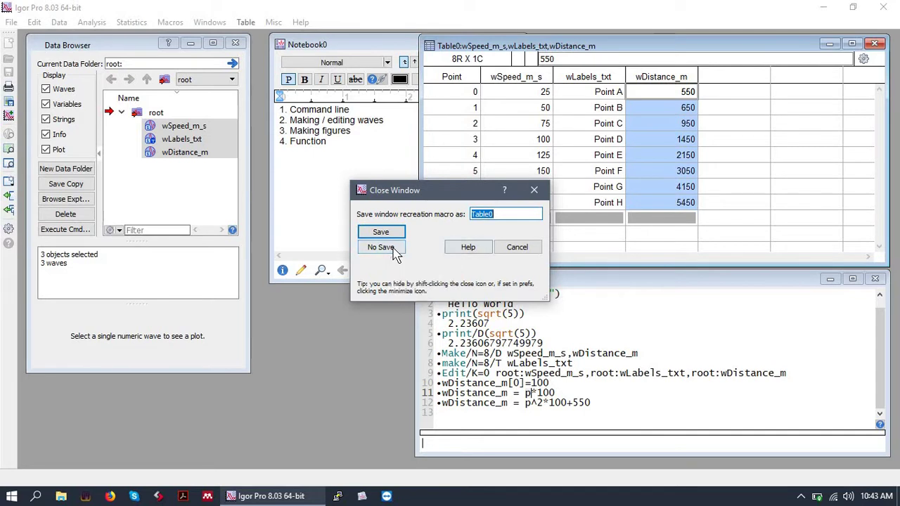
left_click(396, 251)
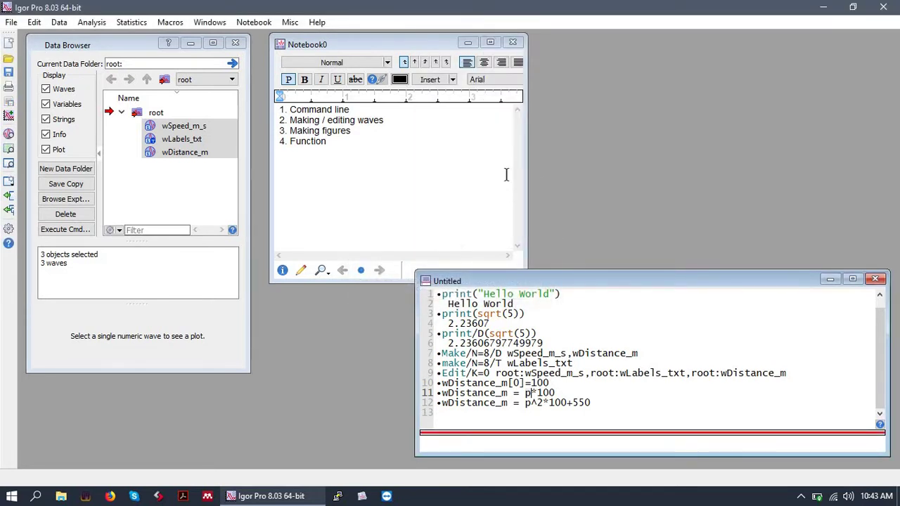
left_click(221, 140)
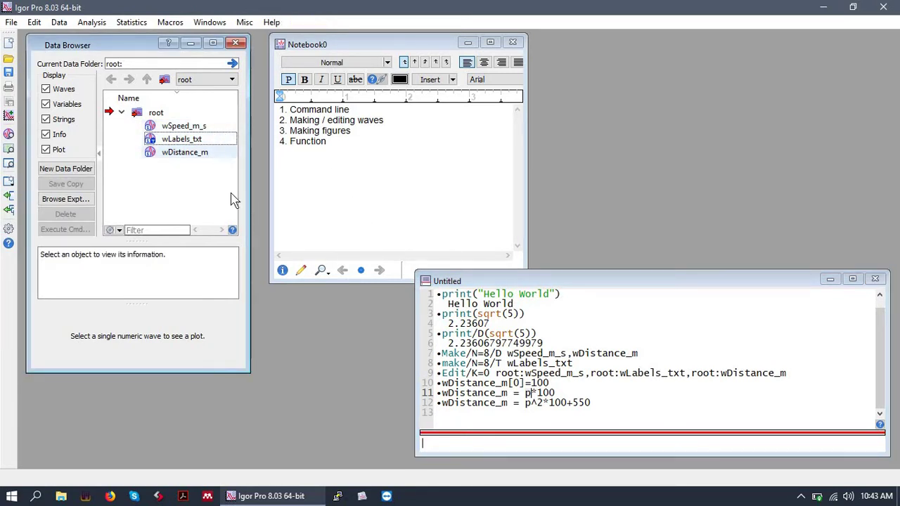
left_click(216, 154)
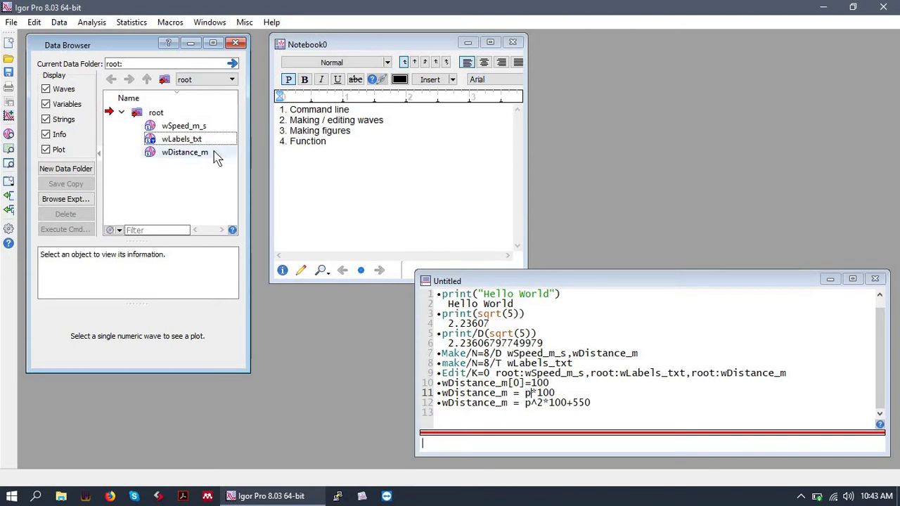
- Reopen all three waves in a table via Edit, then close that table again
left_click(204, 127, "shift")
right_click(195, 123)
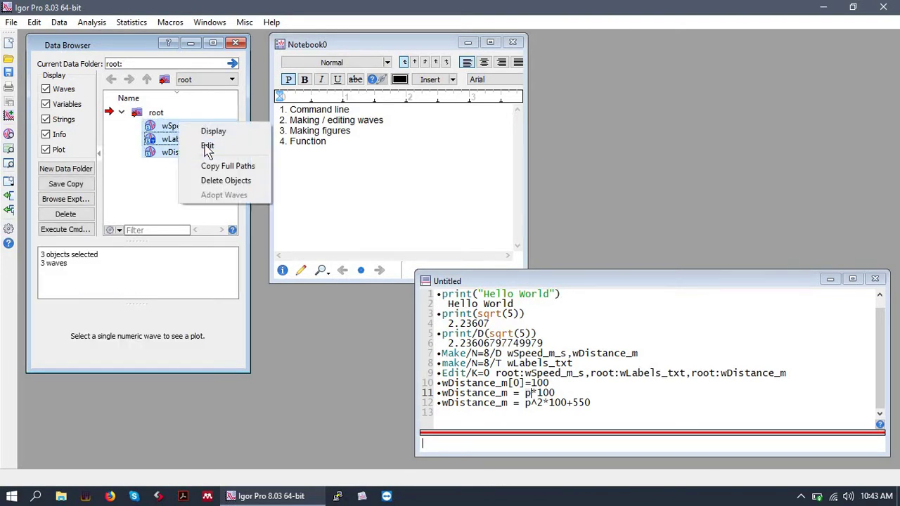
left_click(210, 146)
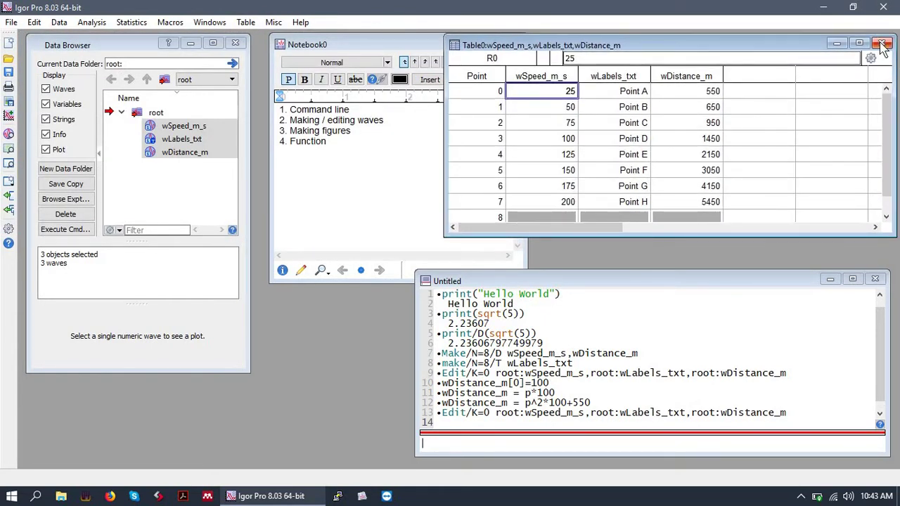
left_click(883, 45)
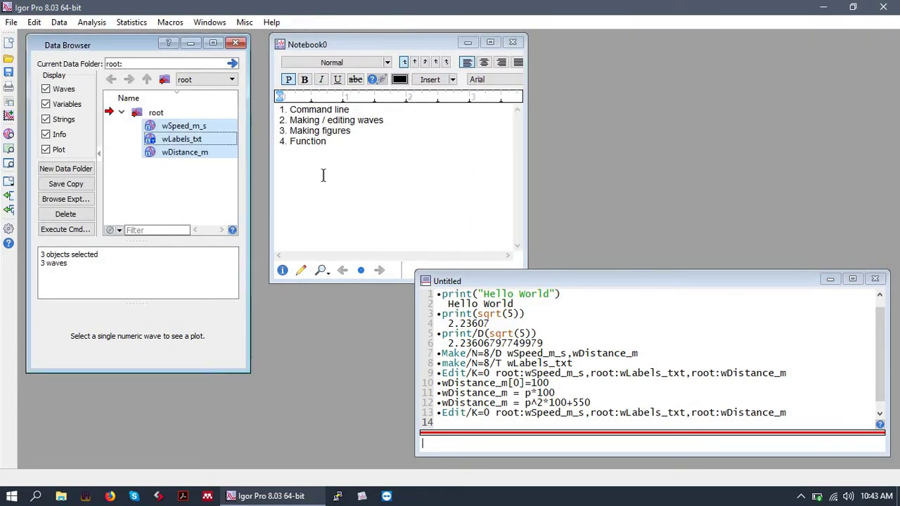